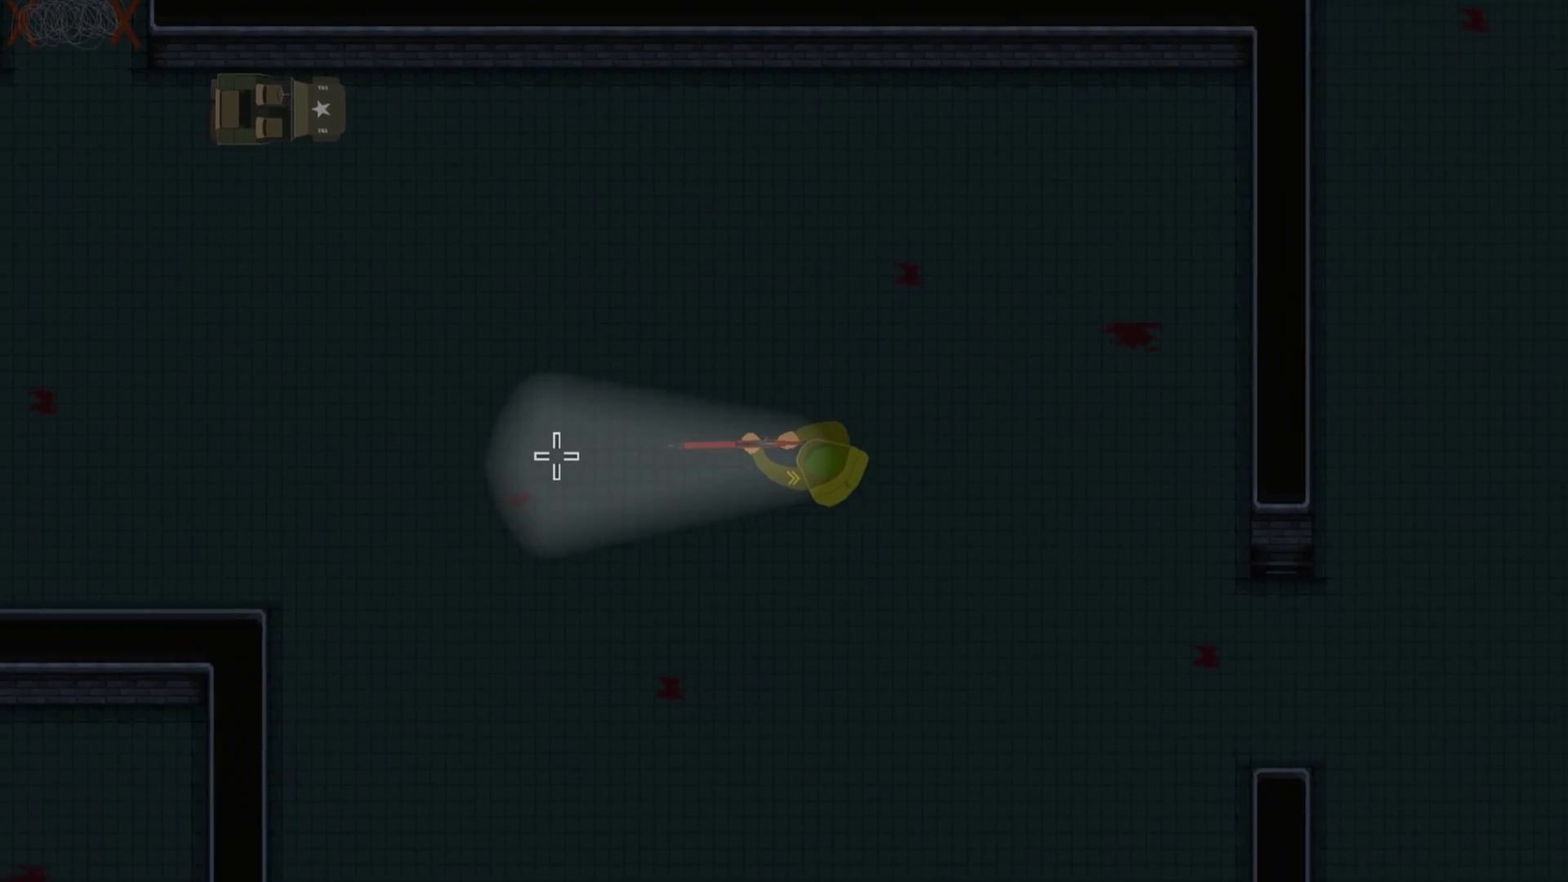
Walk the soldier, then cycle snow/Night, Clear, Rain/Daytime, Rain/Evening, ending on Rain/Night.
key(s)
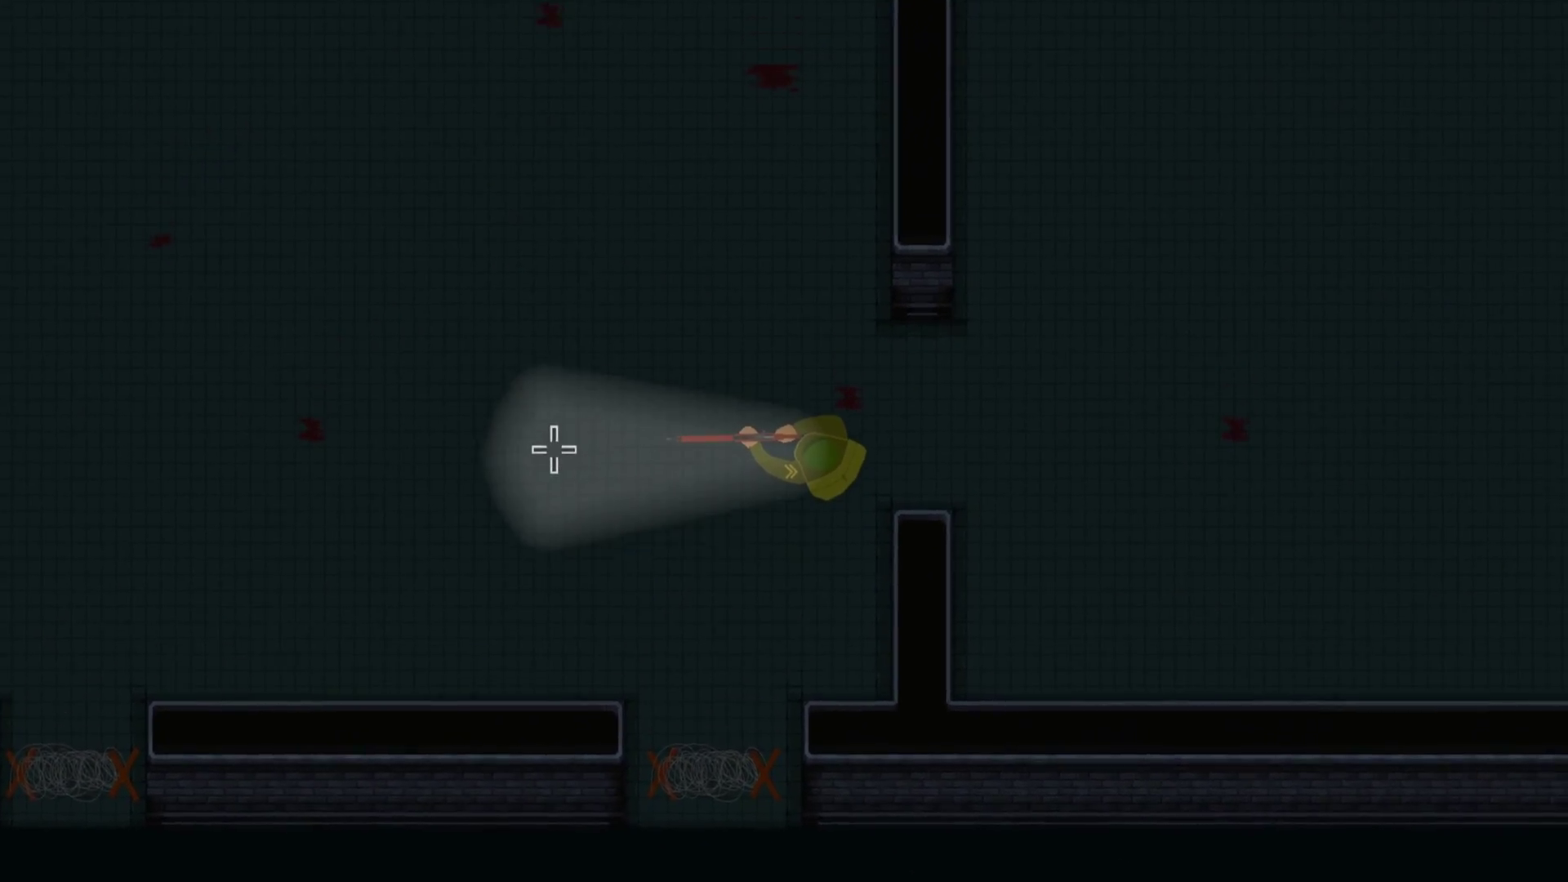
key(d)
key(d)
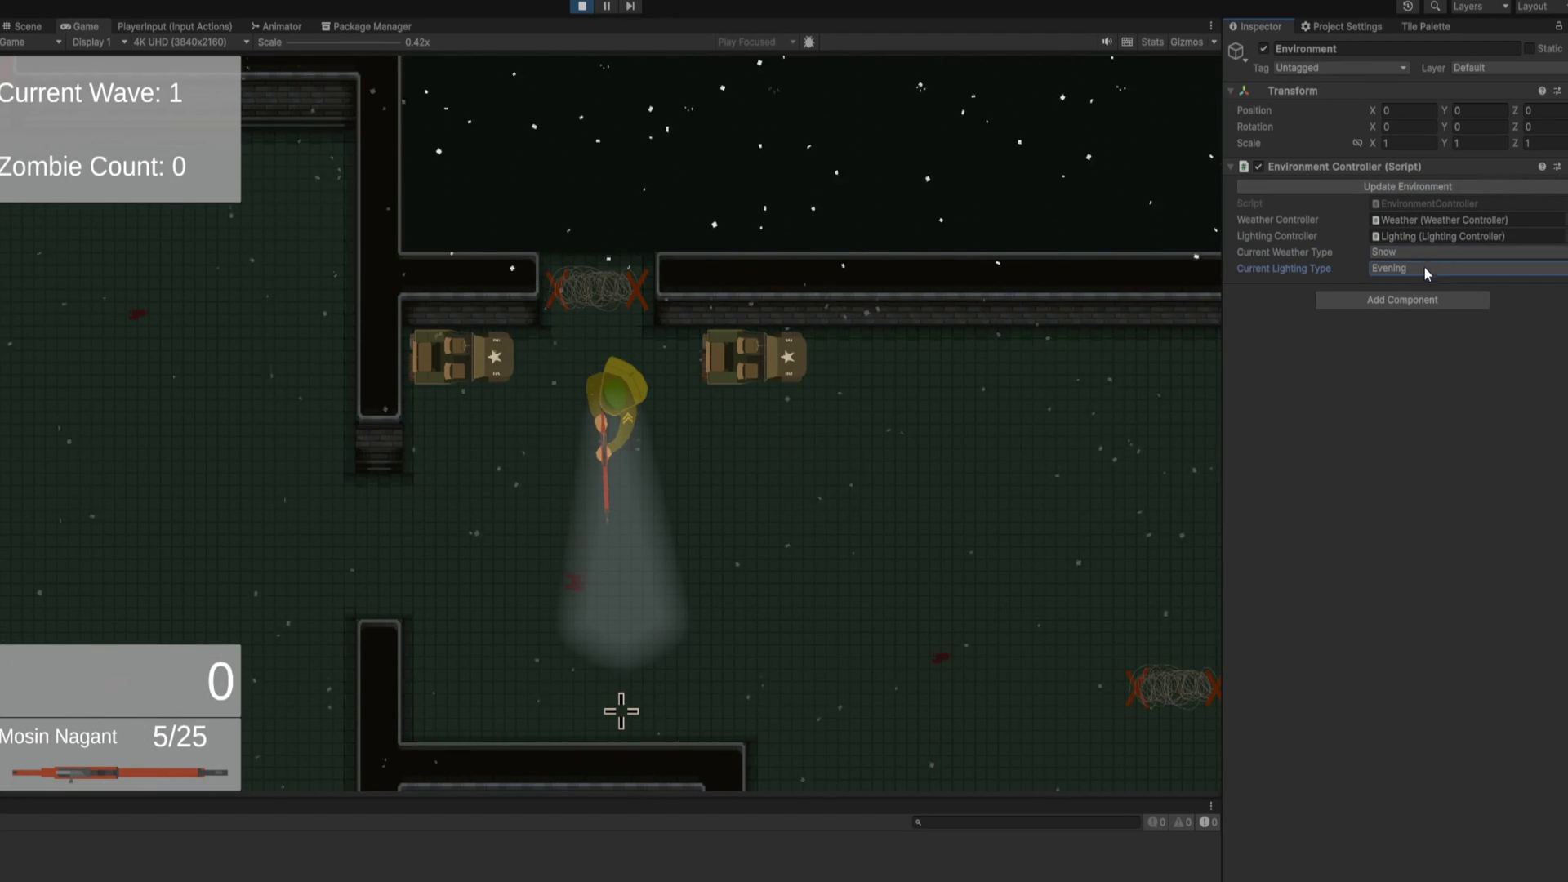
click(1413, 191)
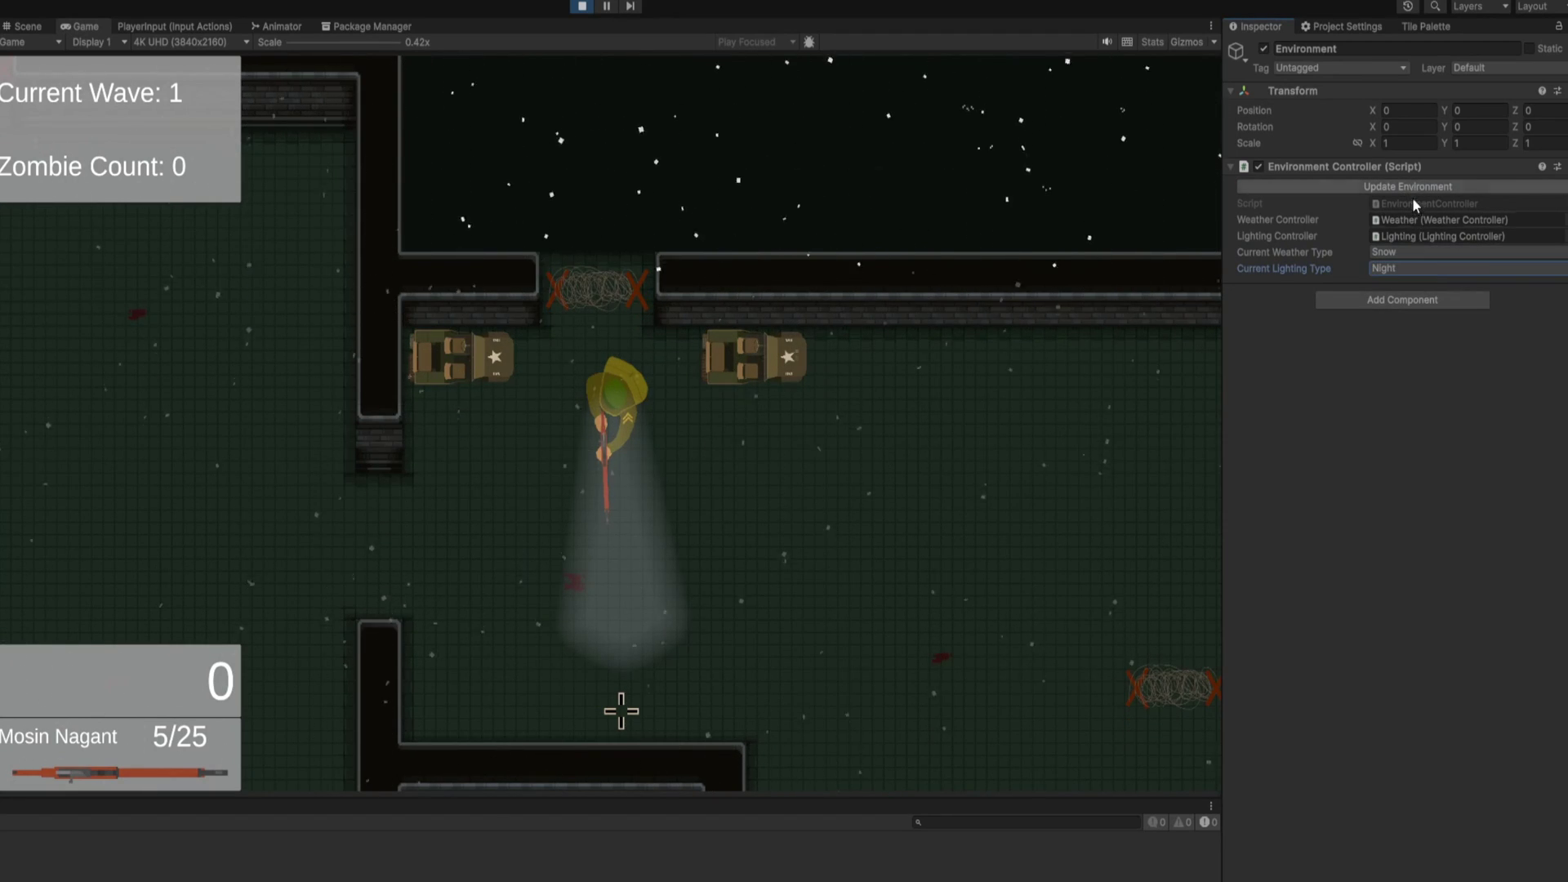
click(1397, 193)
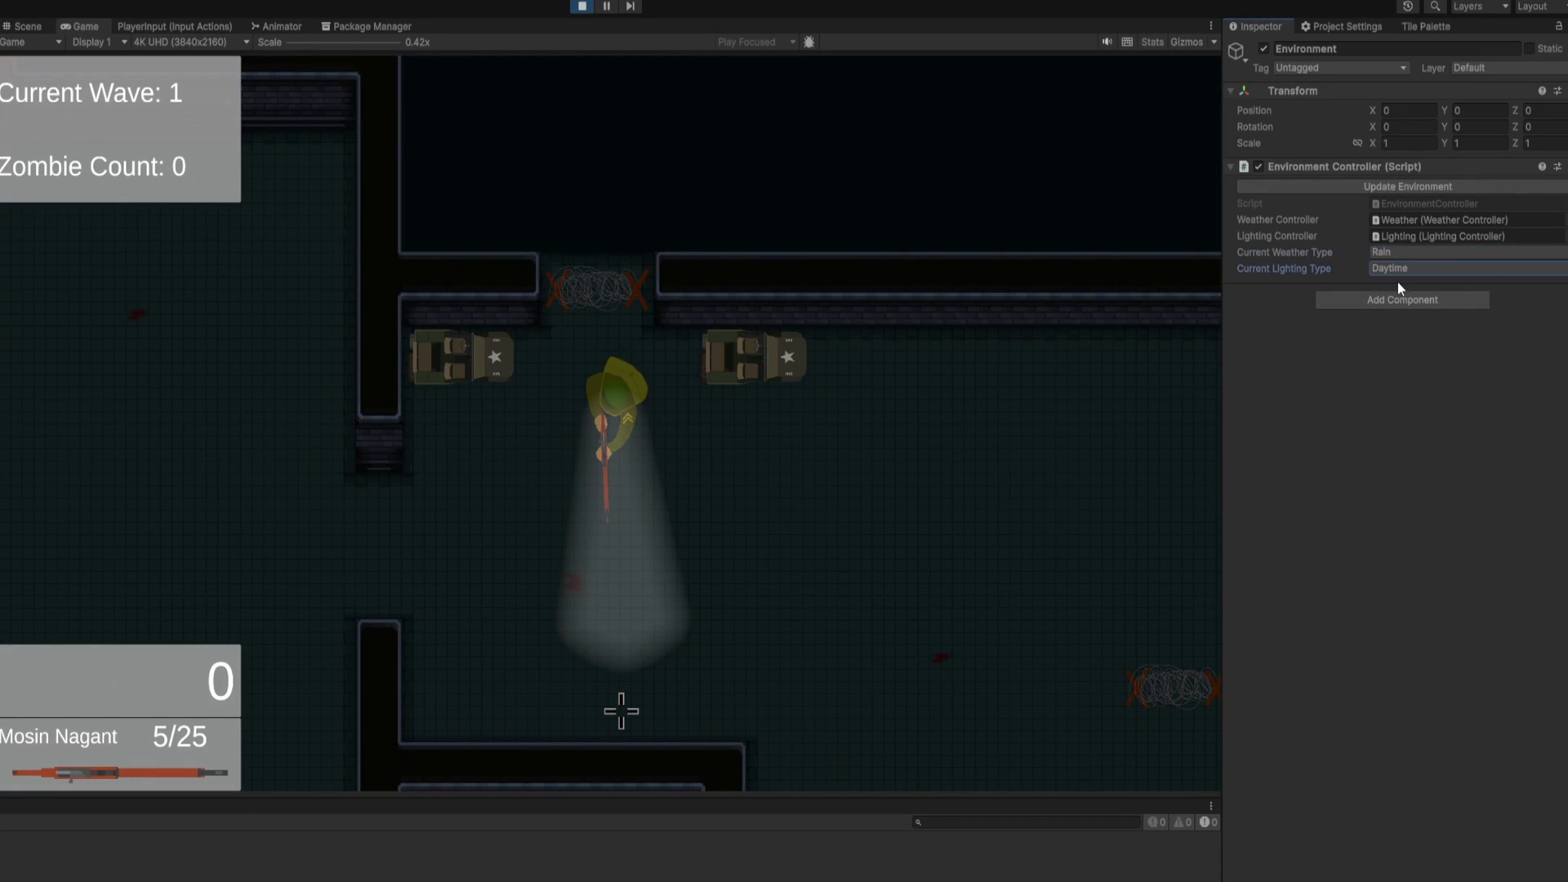
click(1404, 185)
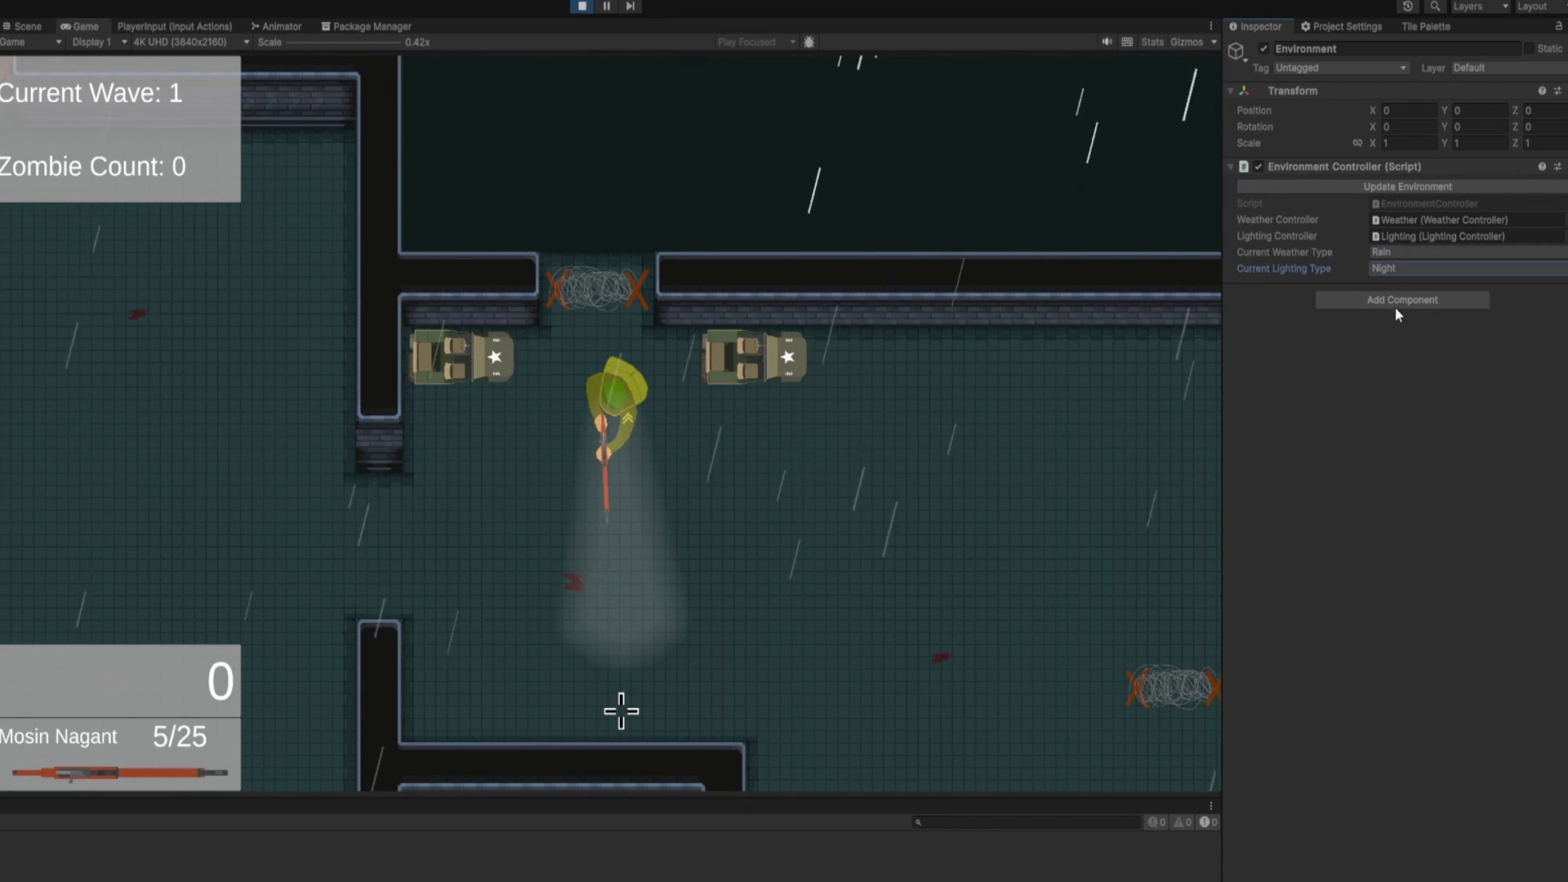
click(1391, 188)
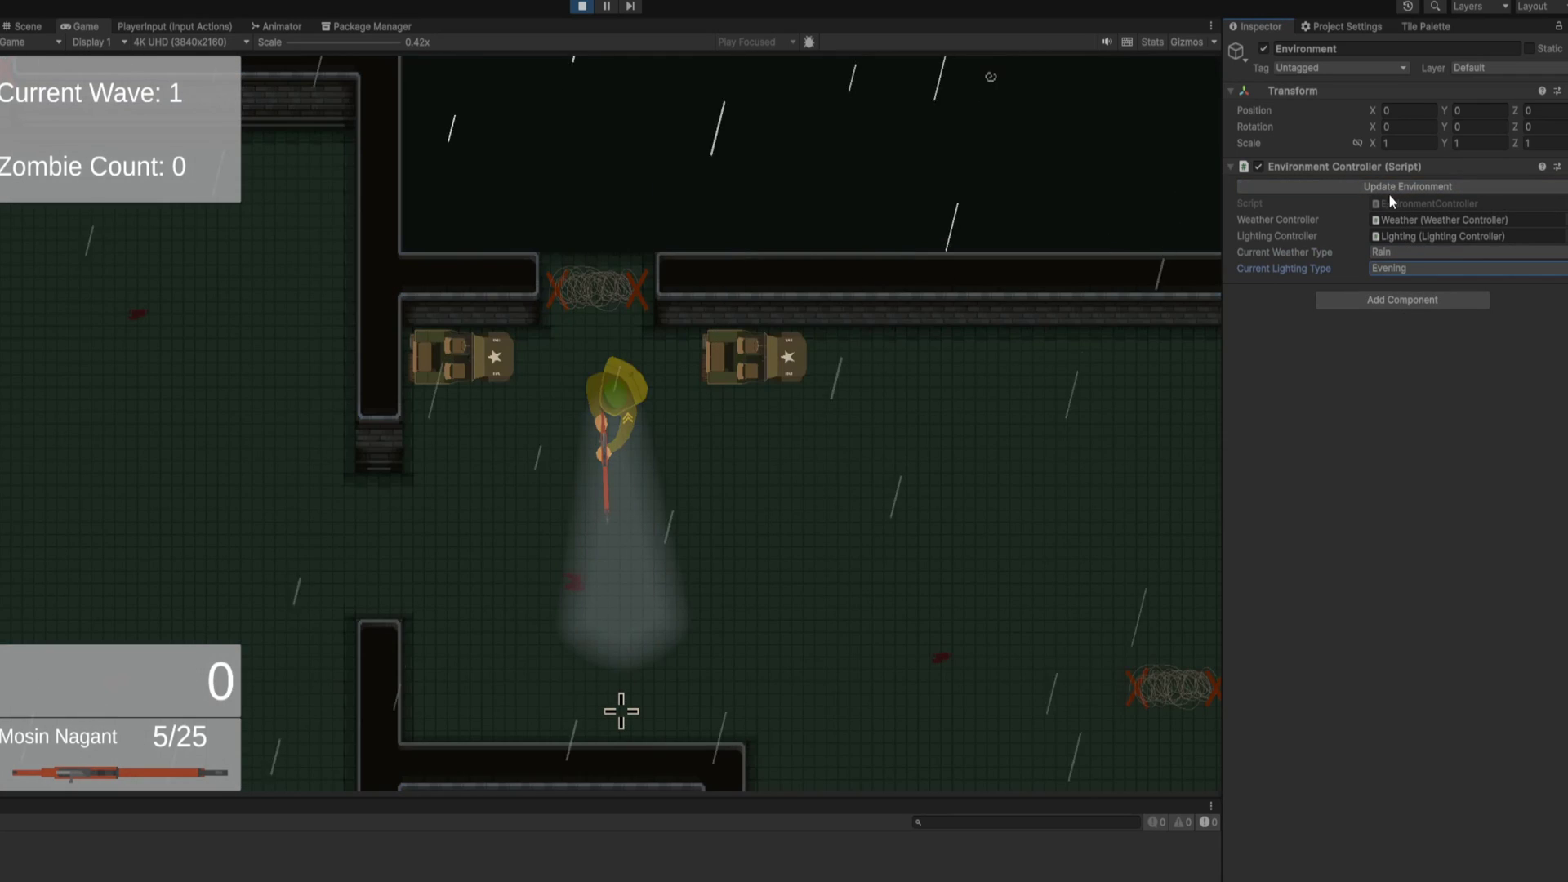
click(1394, 186)
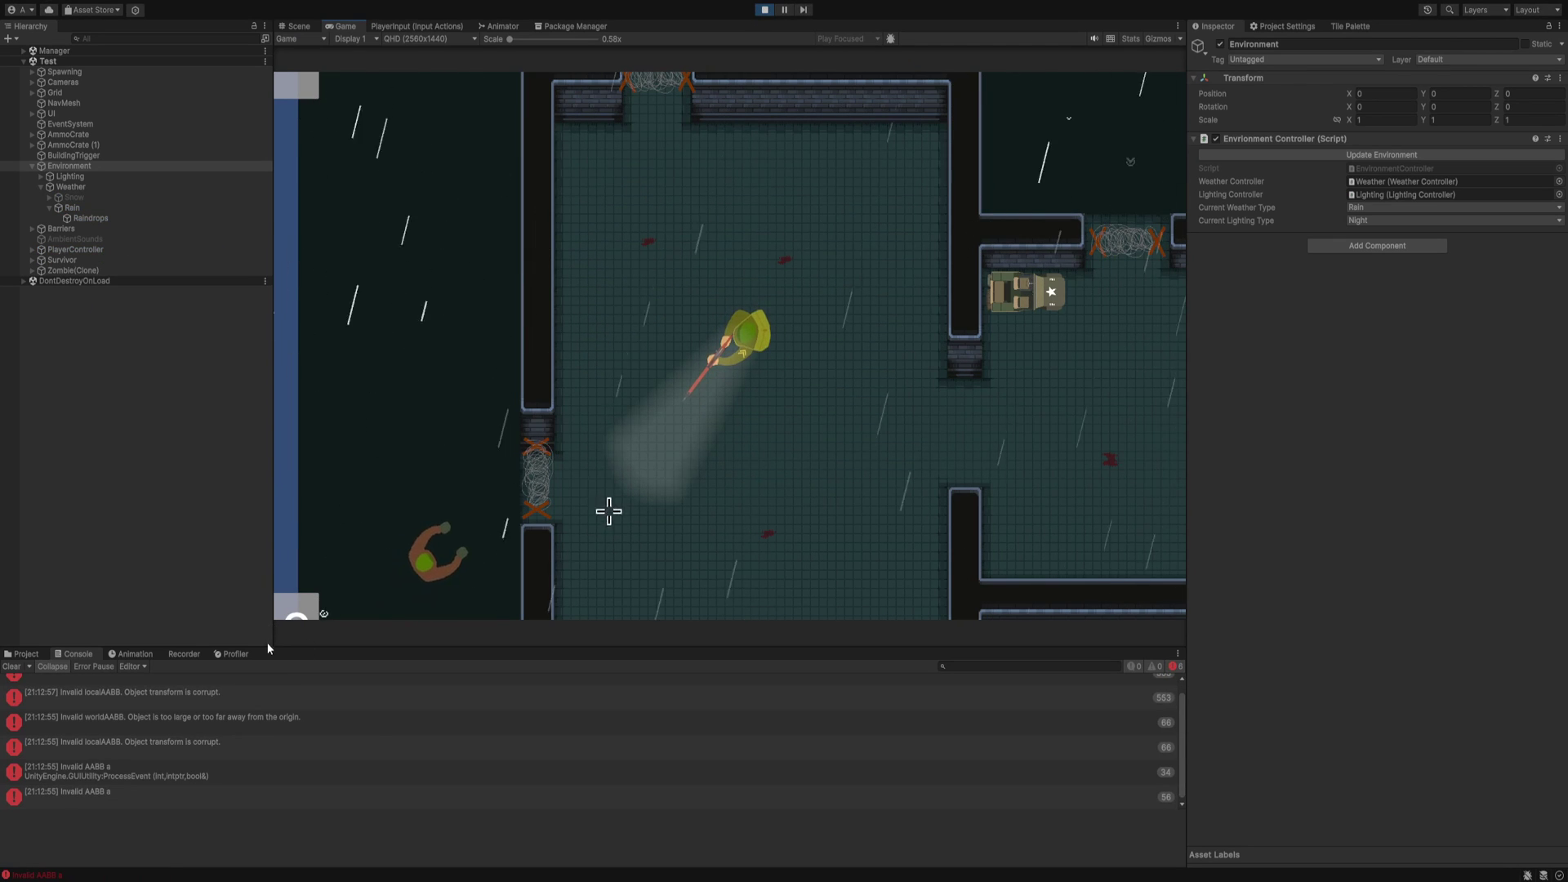
Enlarge the Console and read the Invalid worldAABB and localAABB errors.
drag(270, 646, 281, 458)
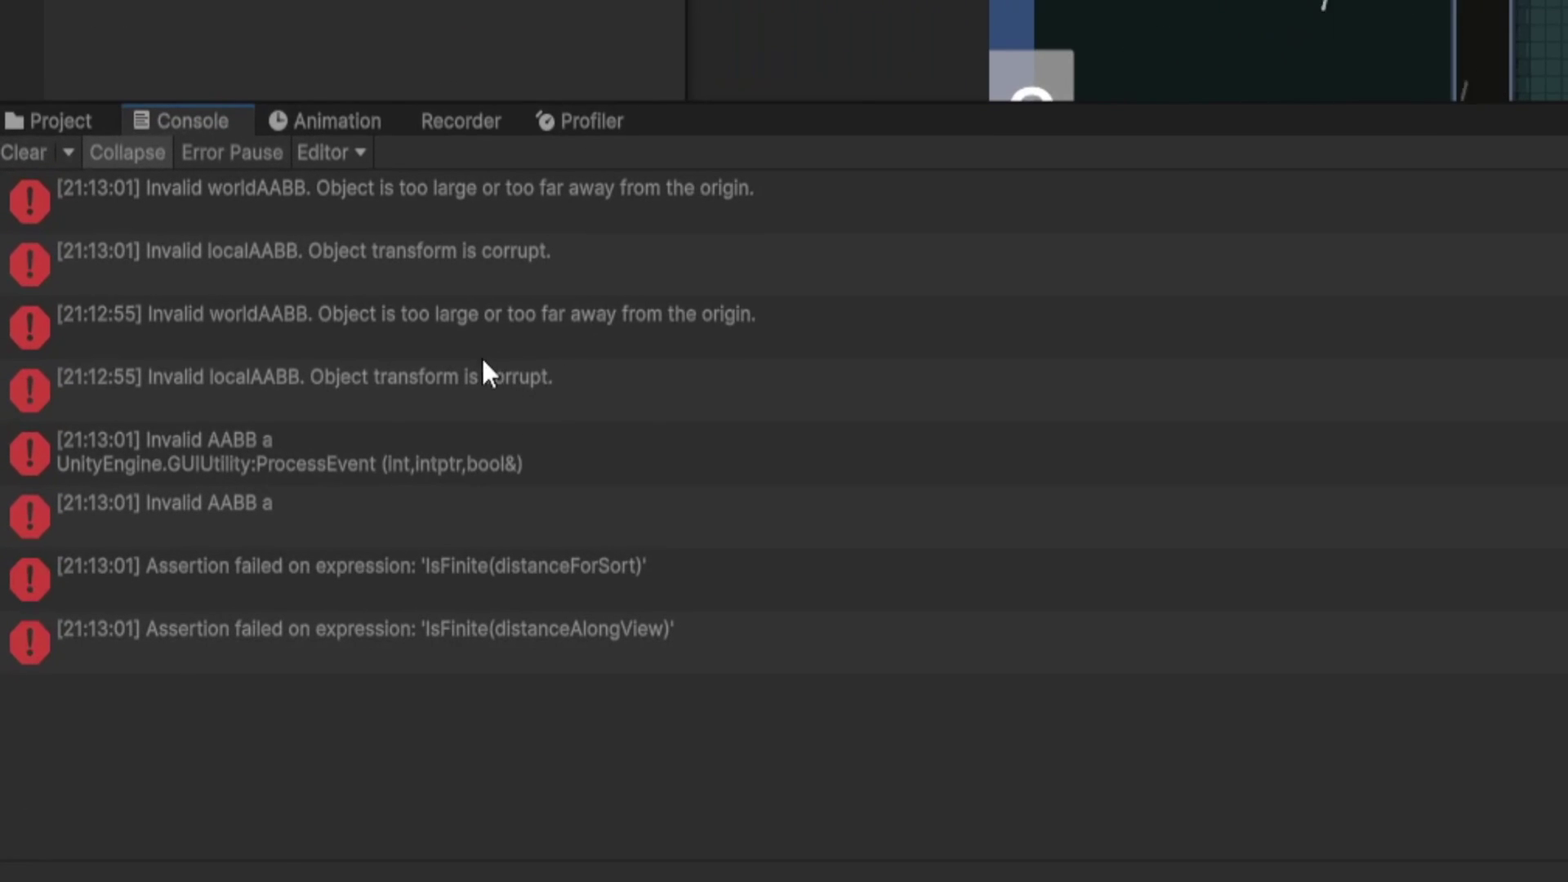
click(371, 237)
click(360, 260)
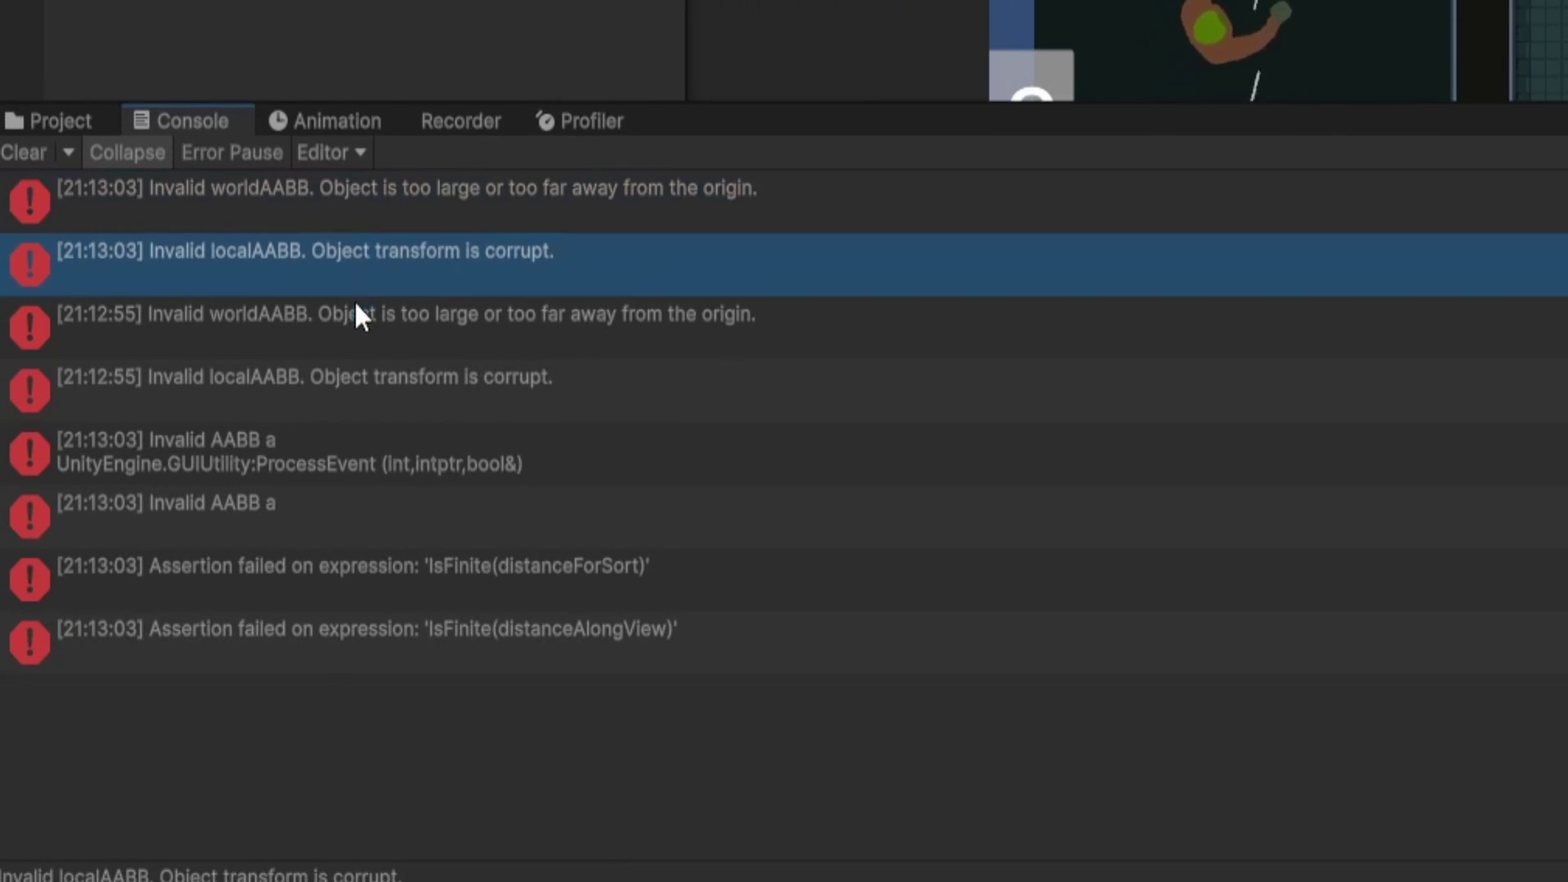
click(353, 327)
click(351, 384)
Inspect the distanceForSort and distanceAlongView assertion failures, then show Rain's particle system settings.
click(349, 451)
click(349, 514)
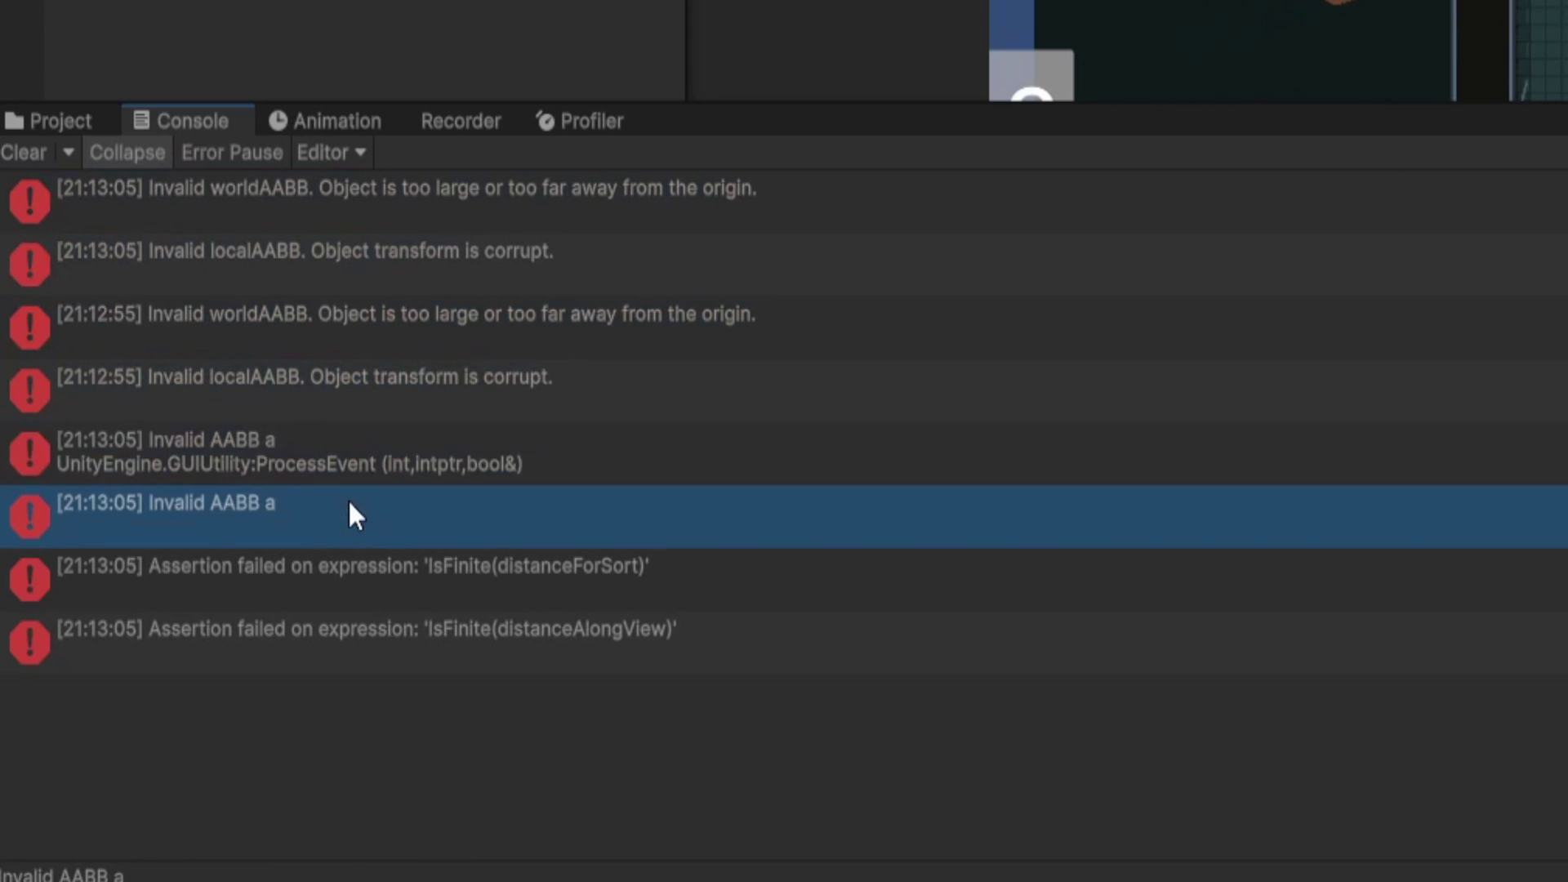
click(350, 573)
click(350, 628)
click(368, 567)
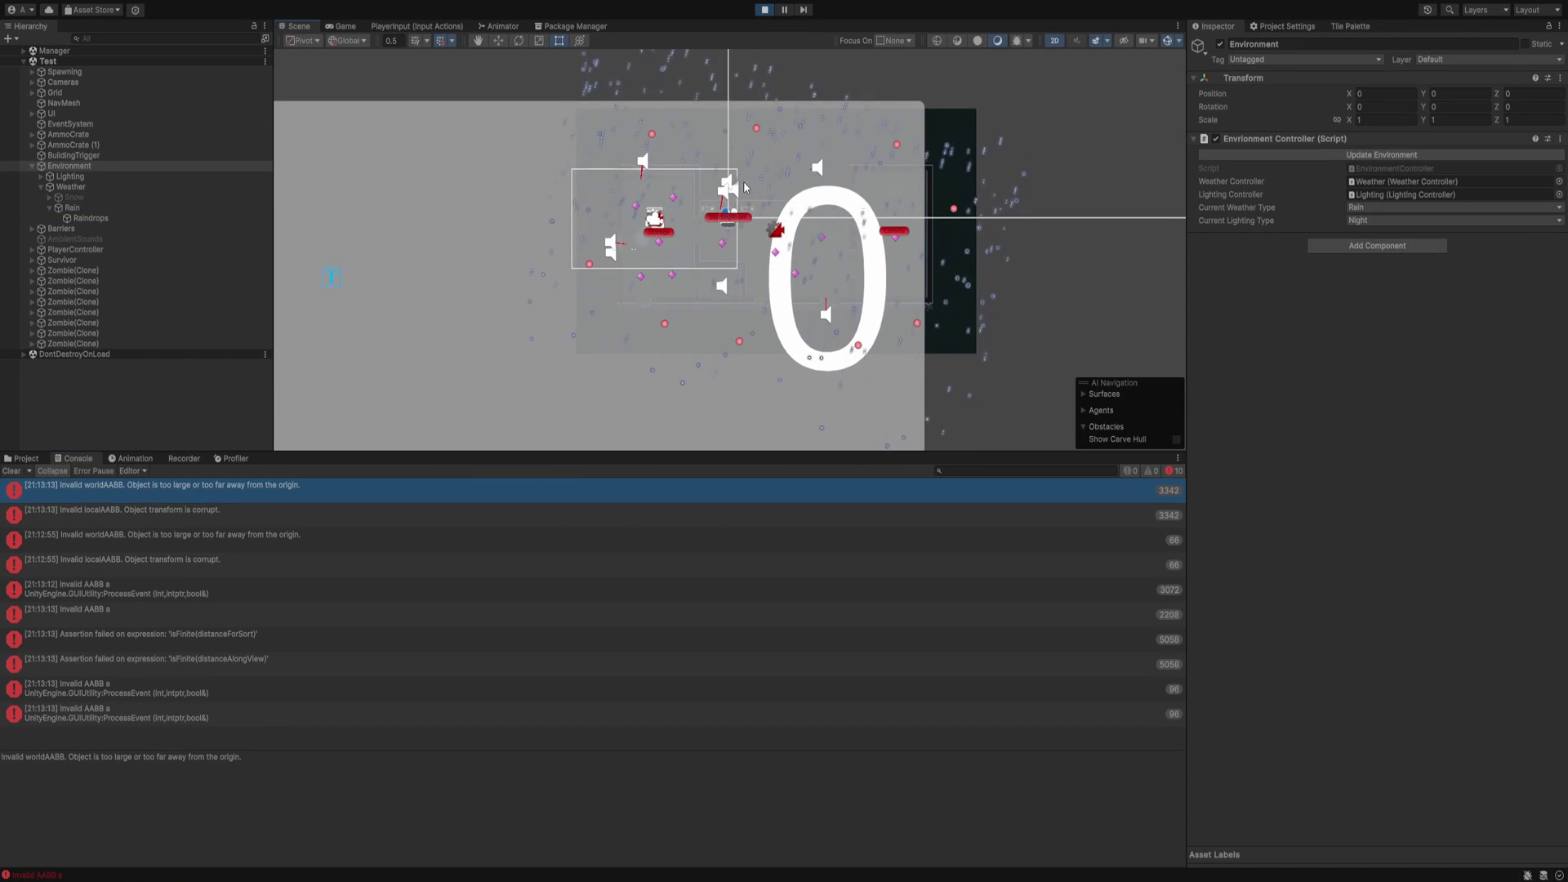
key(Down)
key(Down)
key(Down)
key(Down)
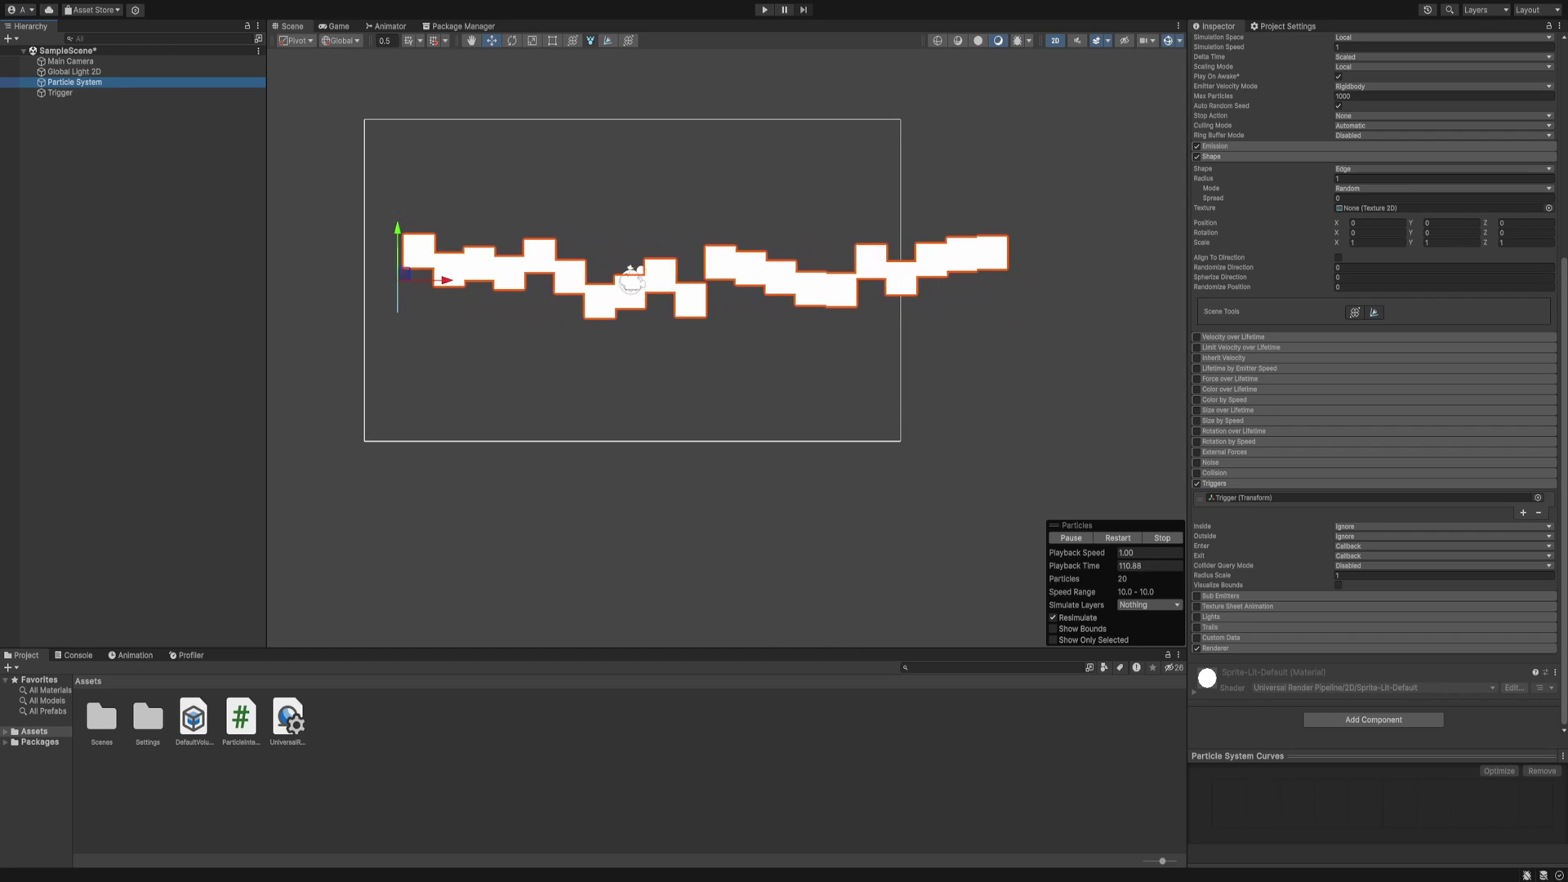
Save SampleScene with Ctrl+S and enter Play mode.
key(ctrl+s)
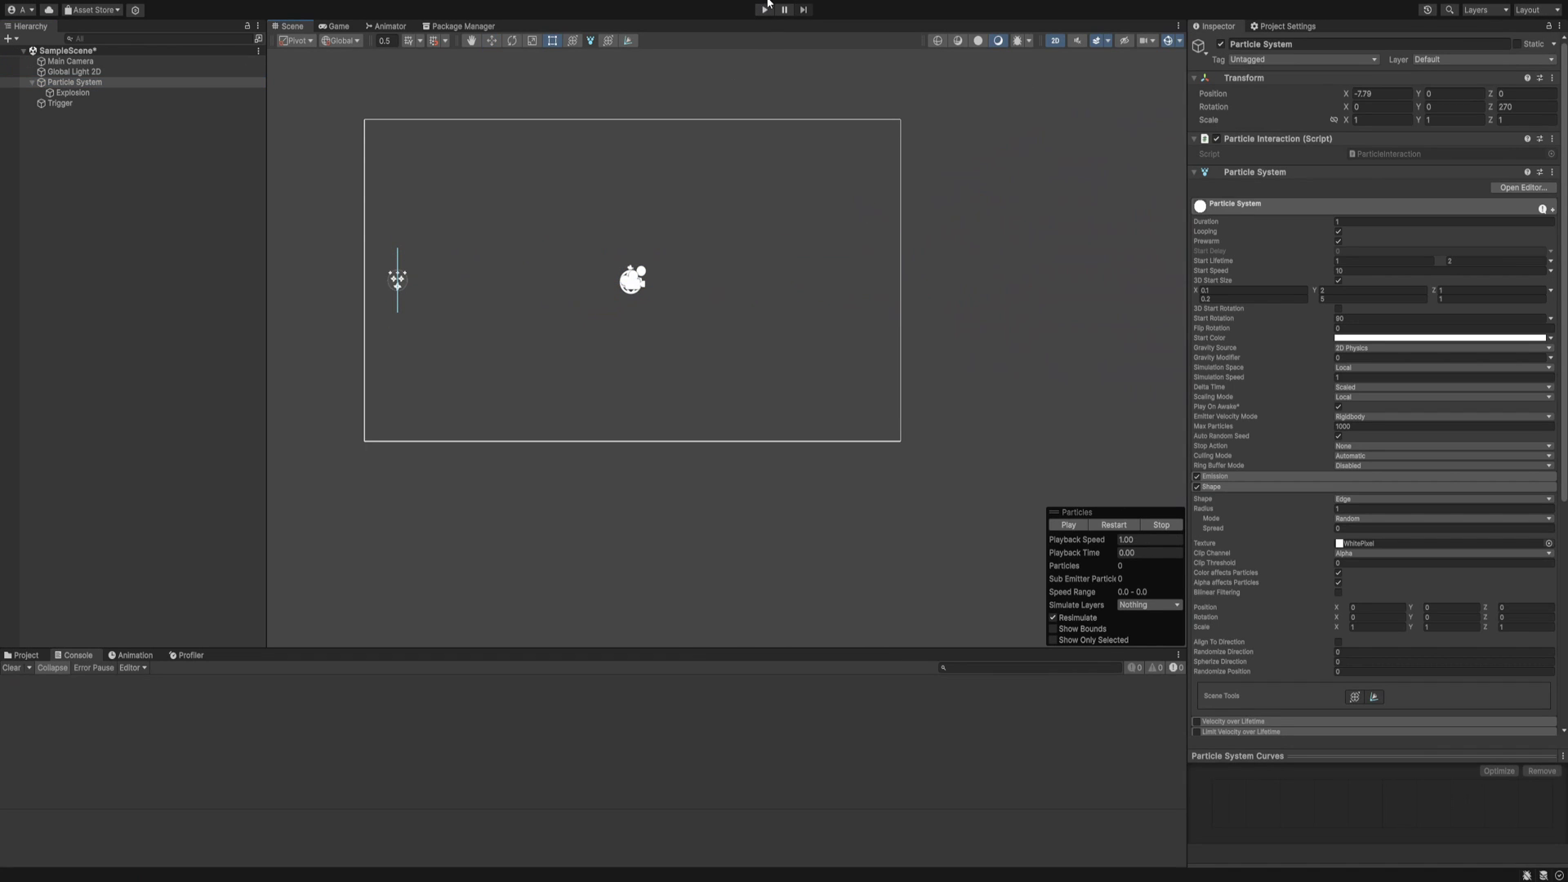
click(763, 11)
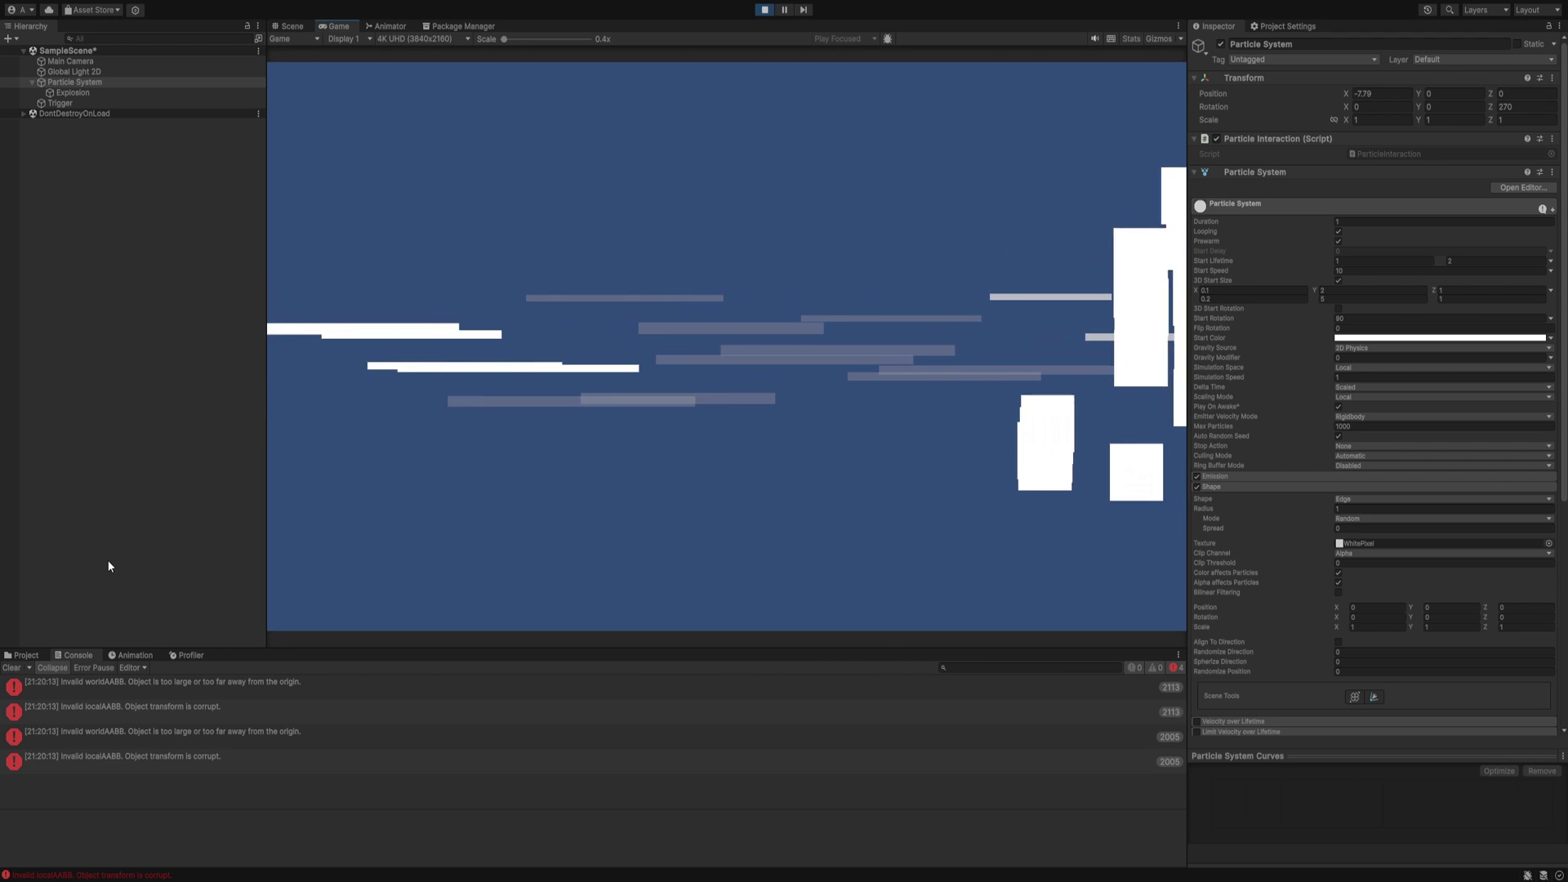
Trace the worldAABB and localAABB errors, then deactivate the Explosion sub-emitter.
drag(118, 690, 149, 746)
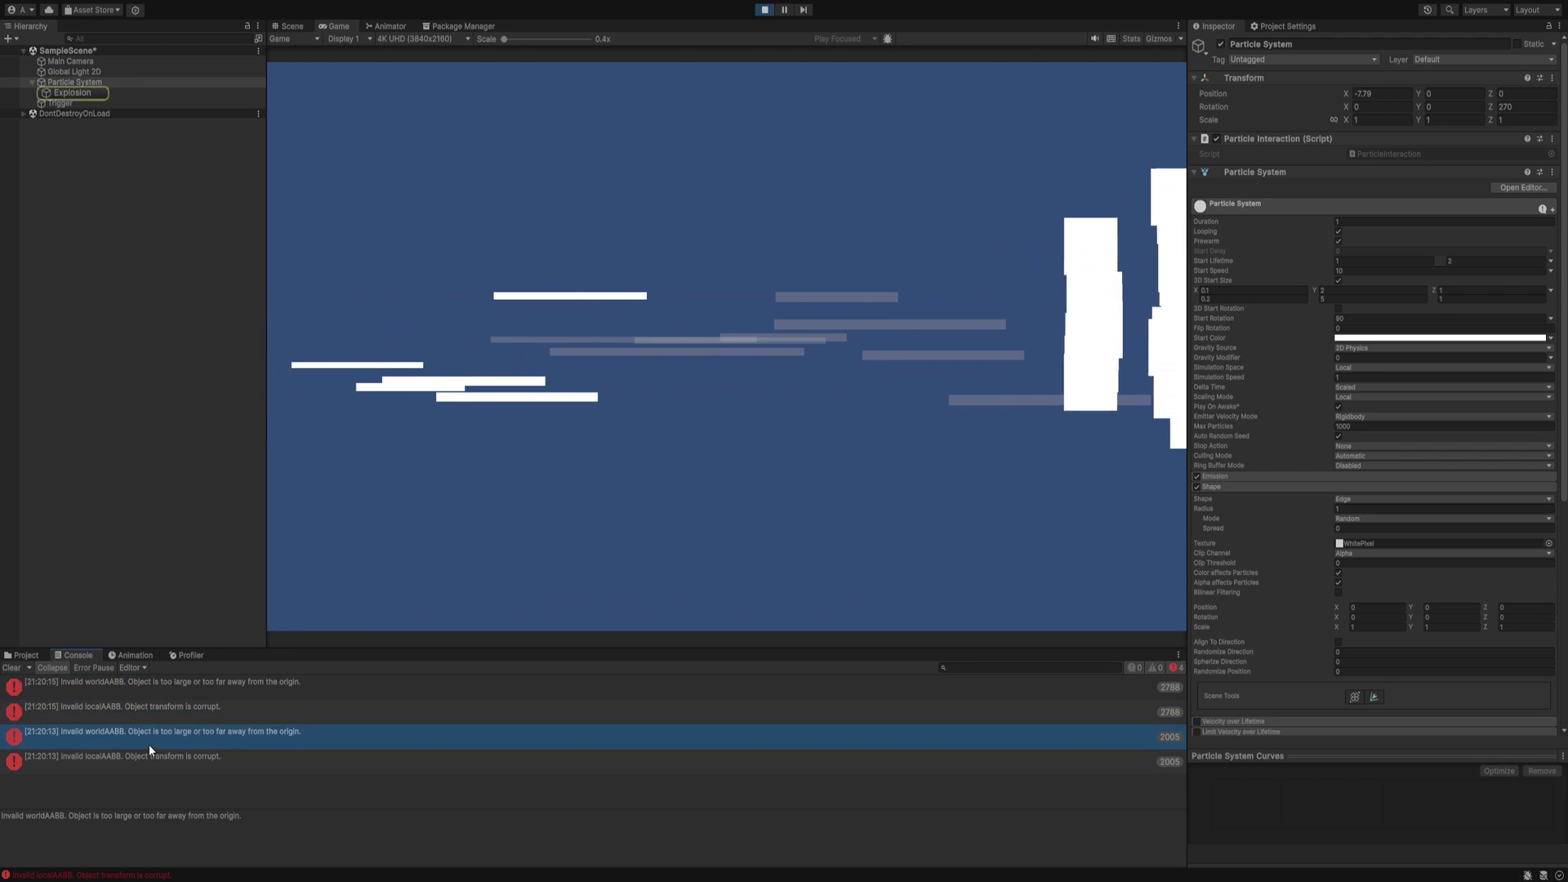
click(130, 761)
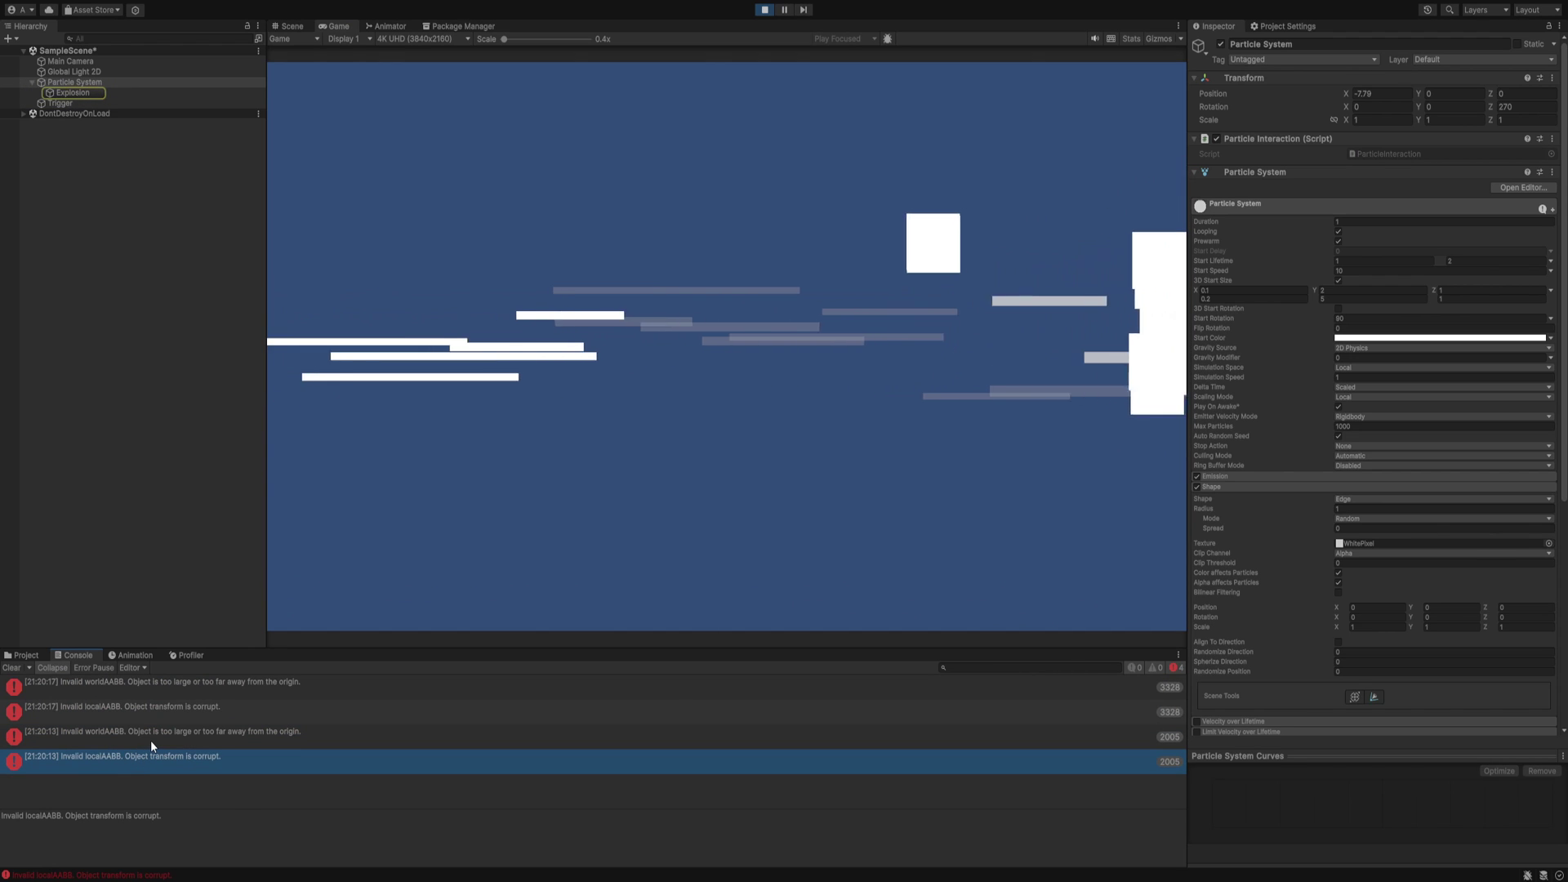
drag(150, 740, 158, 712)
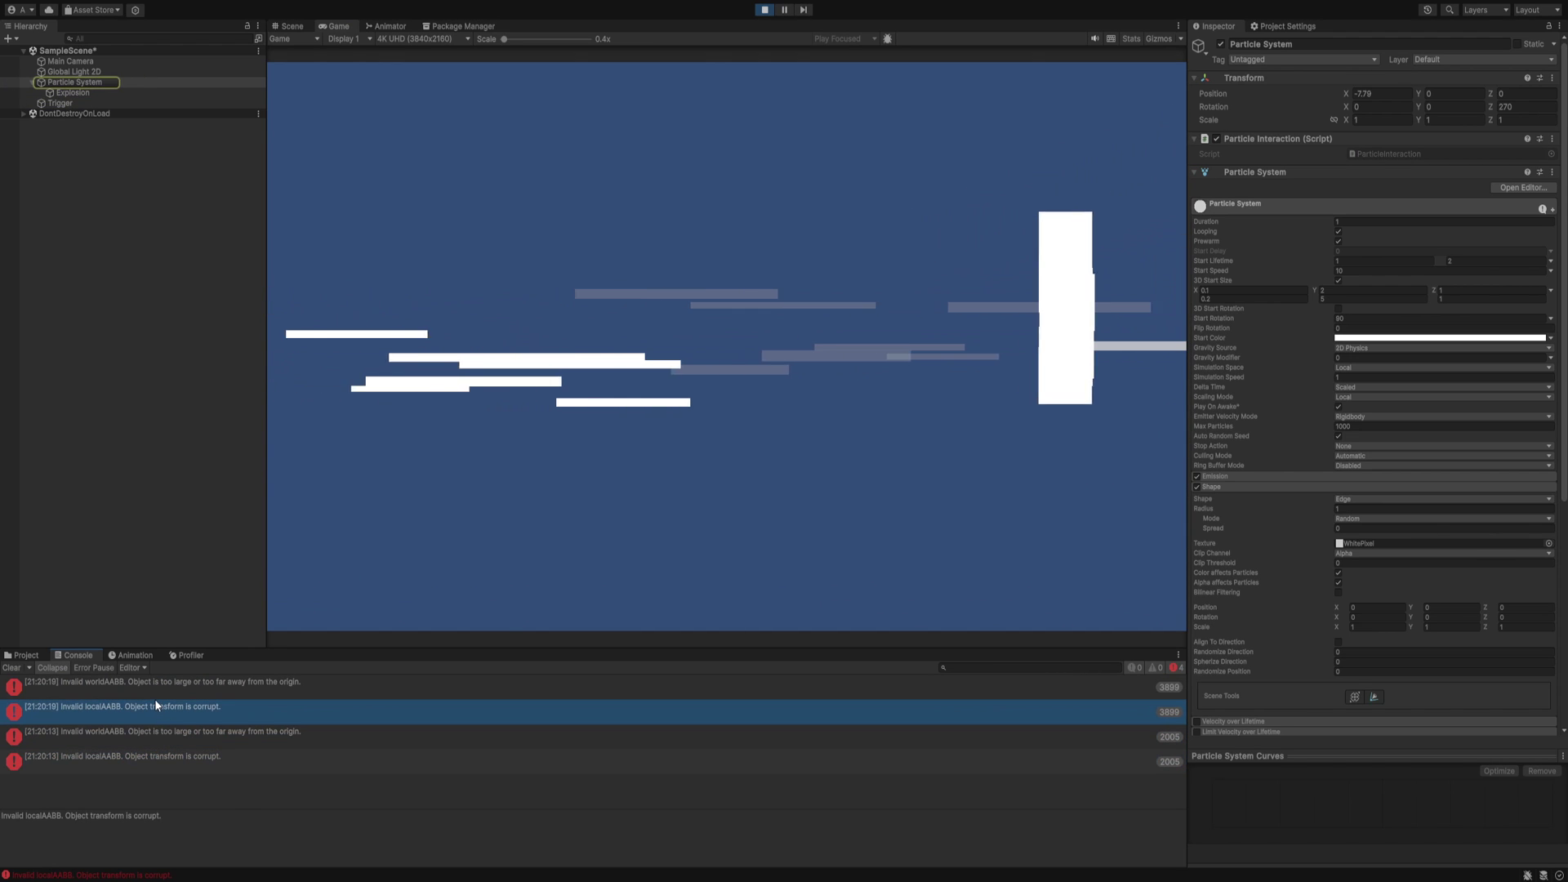
click(114, 93)
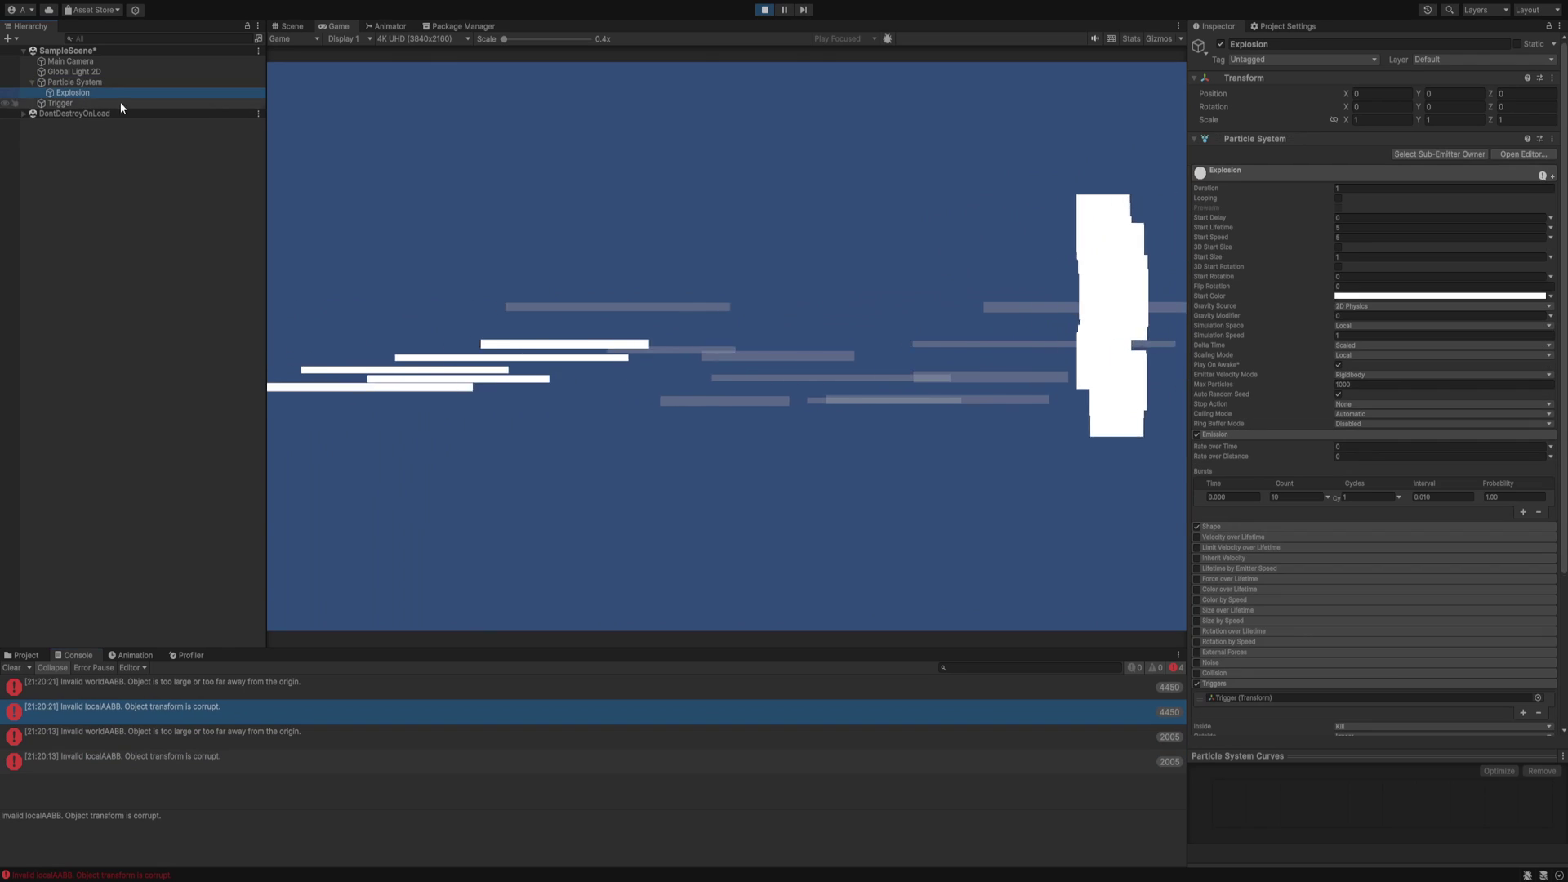
click(1221, 44)
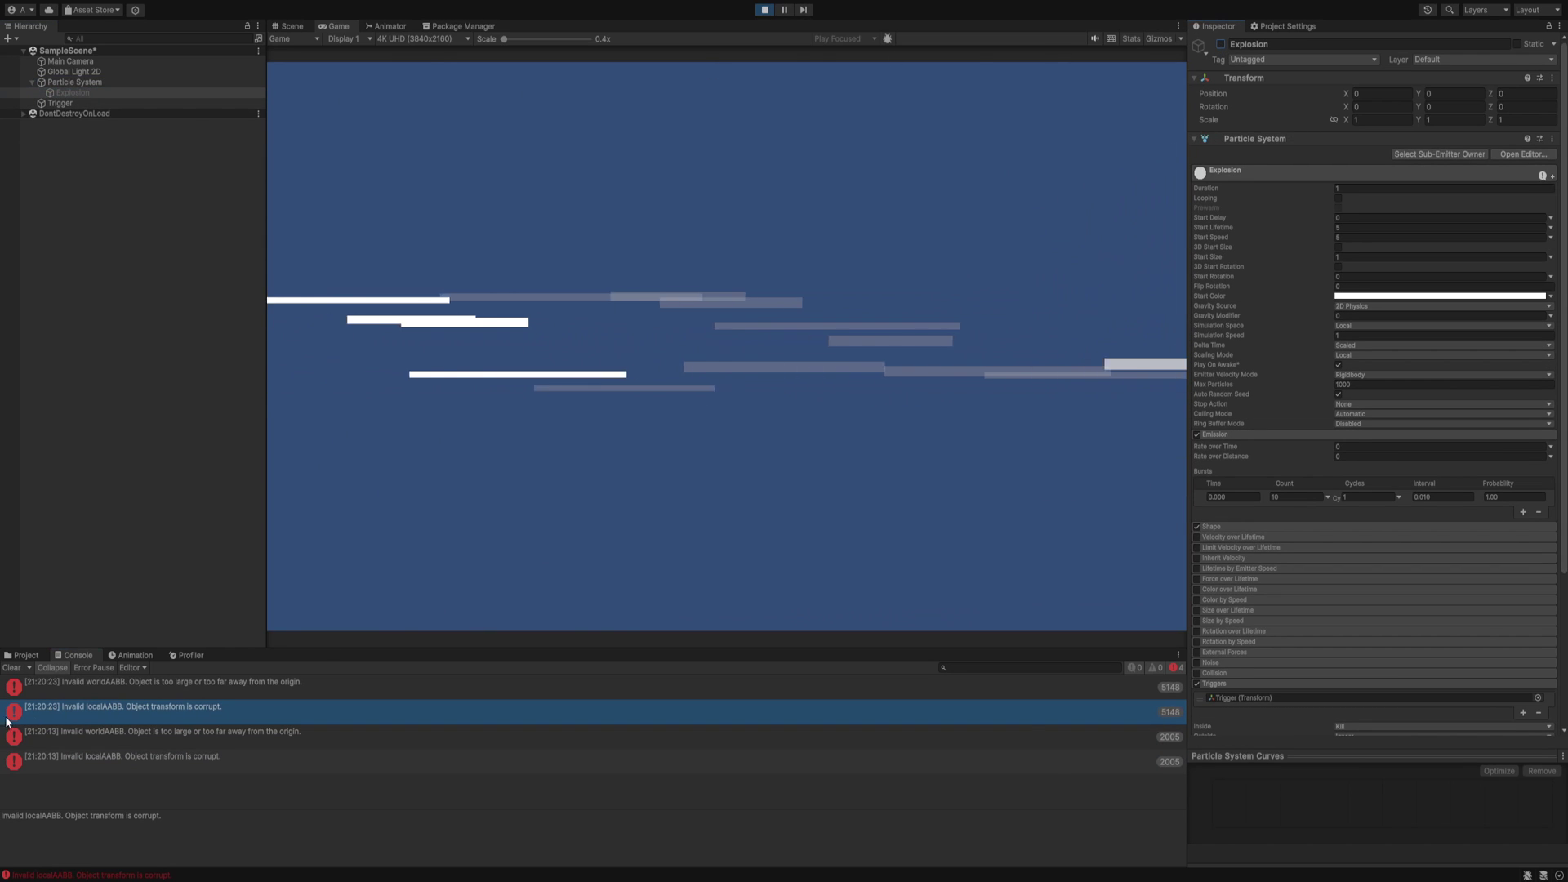
Clear the Console, inspect the new worldAABB and localAABB errors, and select Particle System.
click(12, 668)
click(433, 693)
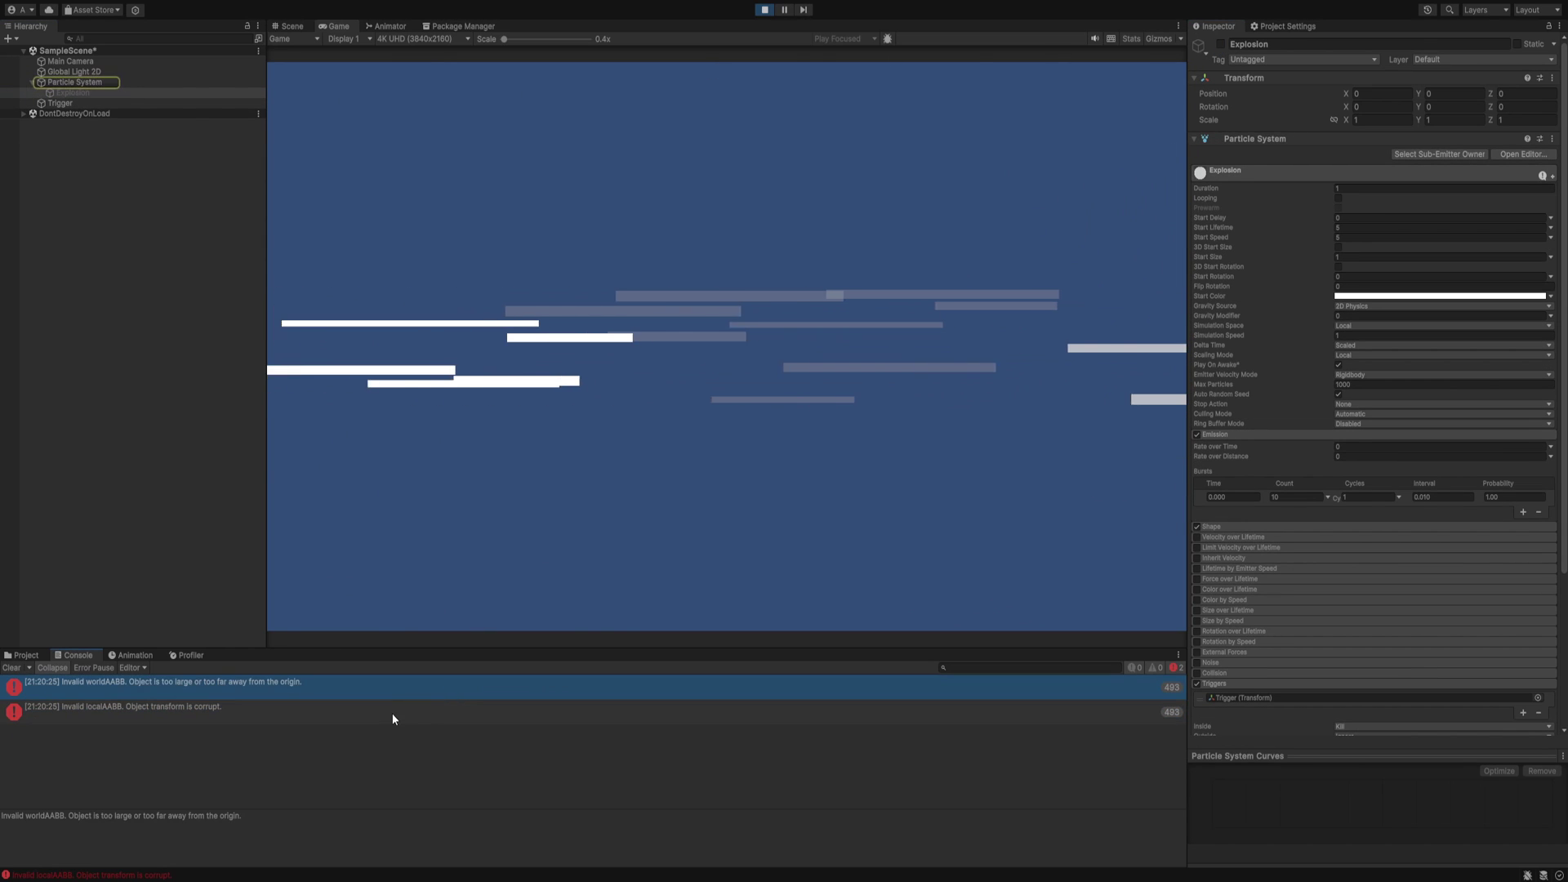
click(390, 711)
click(103, 83)
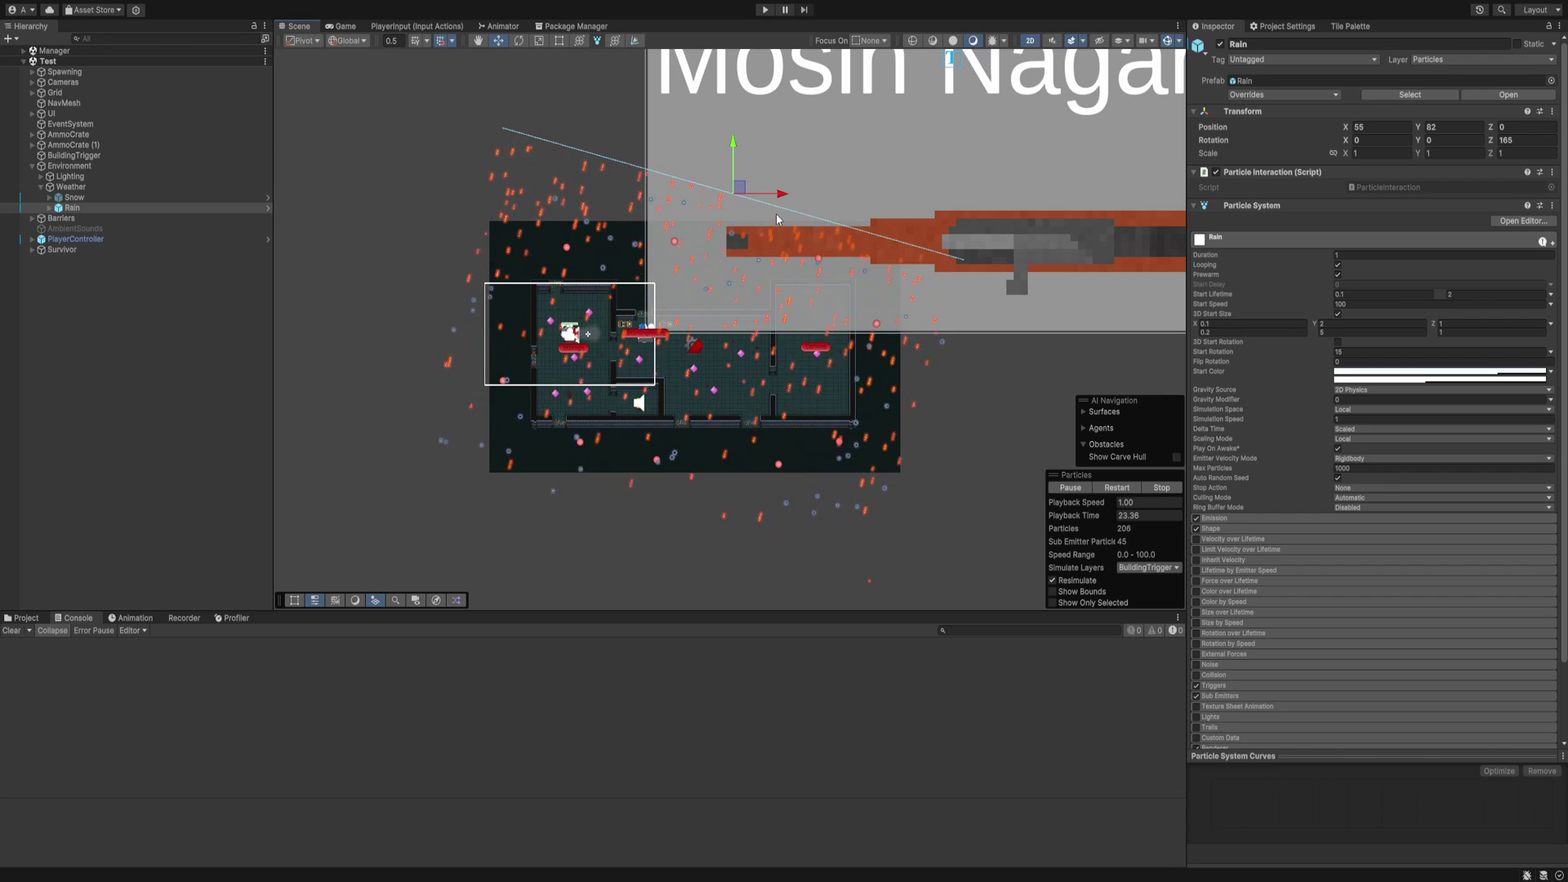
Drag the Rain emitter along its X axis to X 277.
drag(781, 200, 1155, 199)
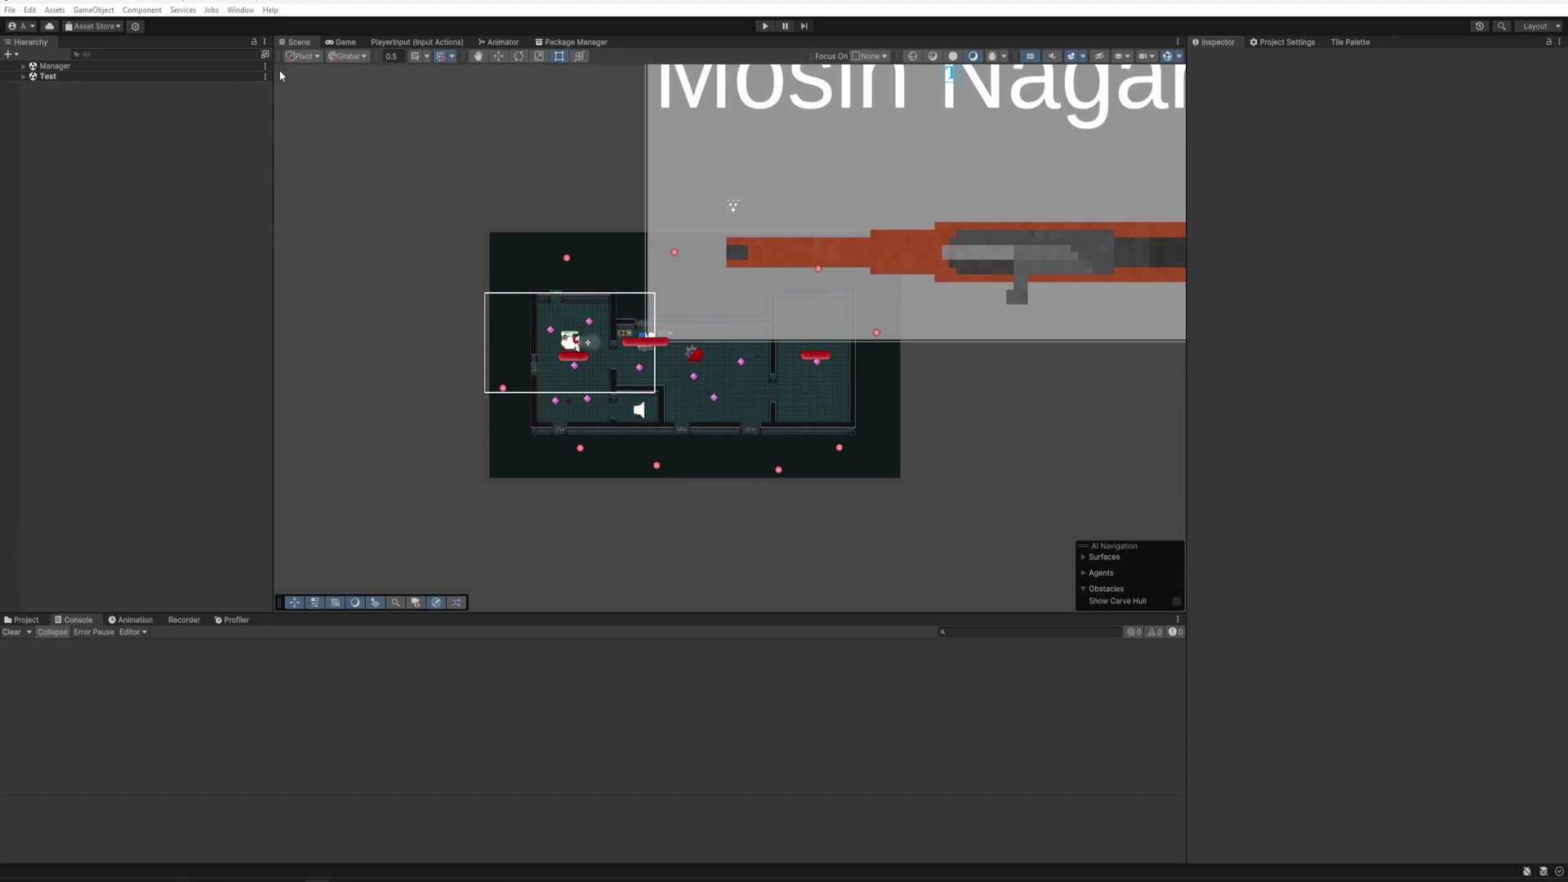
Open Help > Report a Bug and set the problem to Performance, happening Always.
click(271, 11)
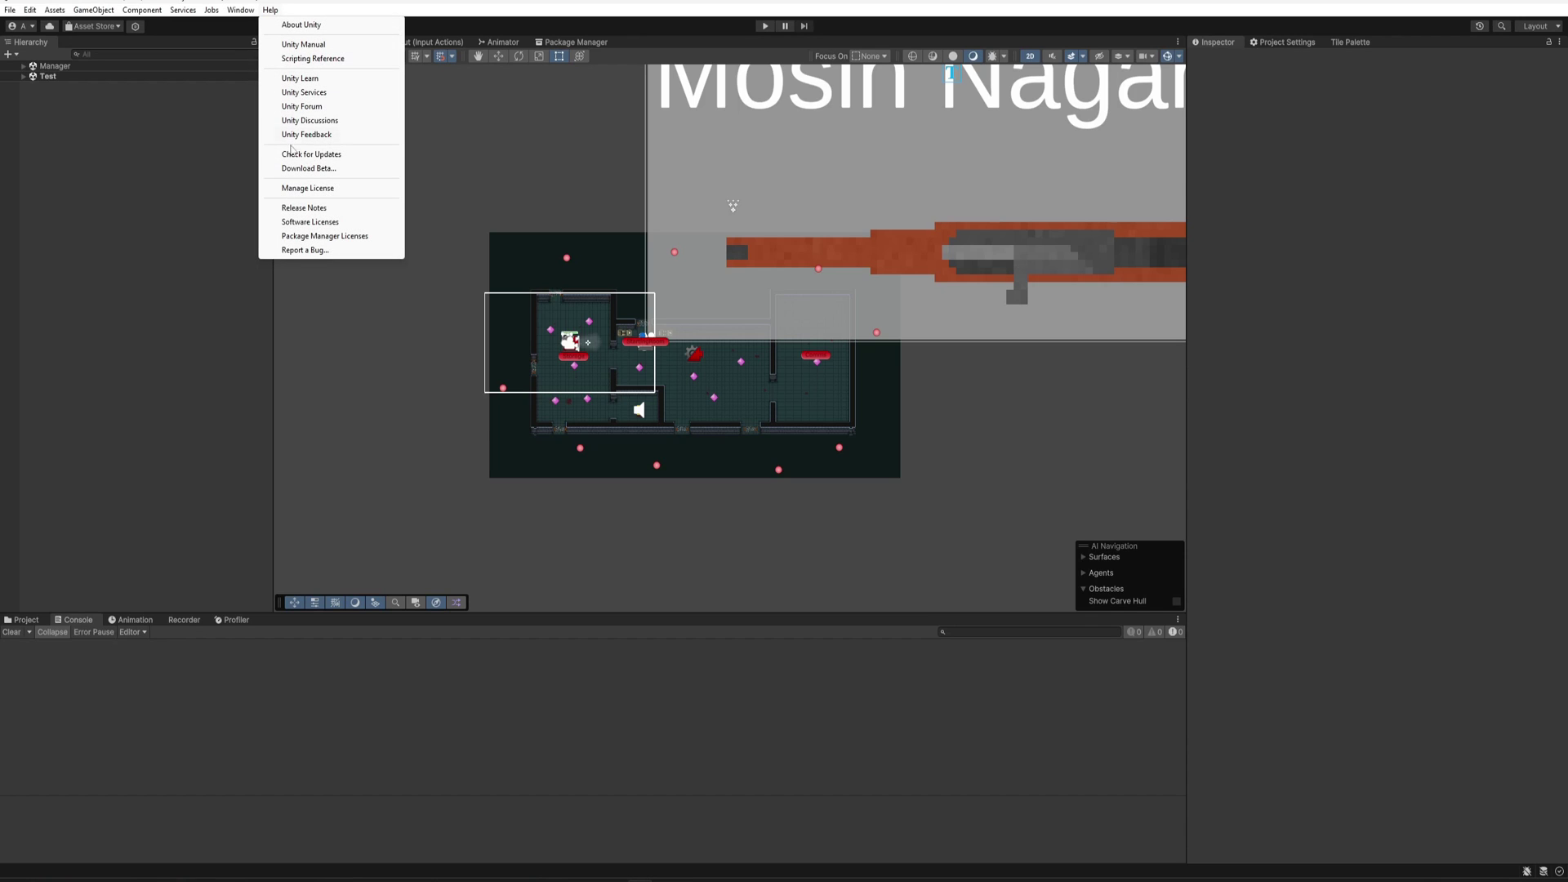
click(304, 250)
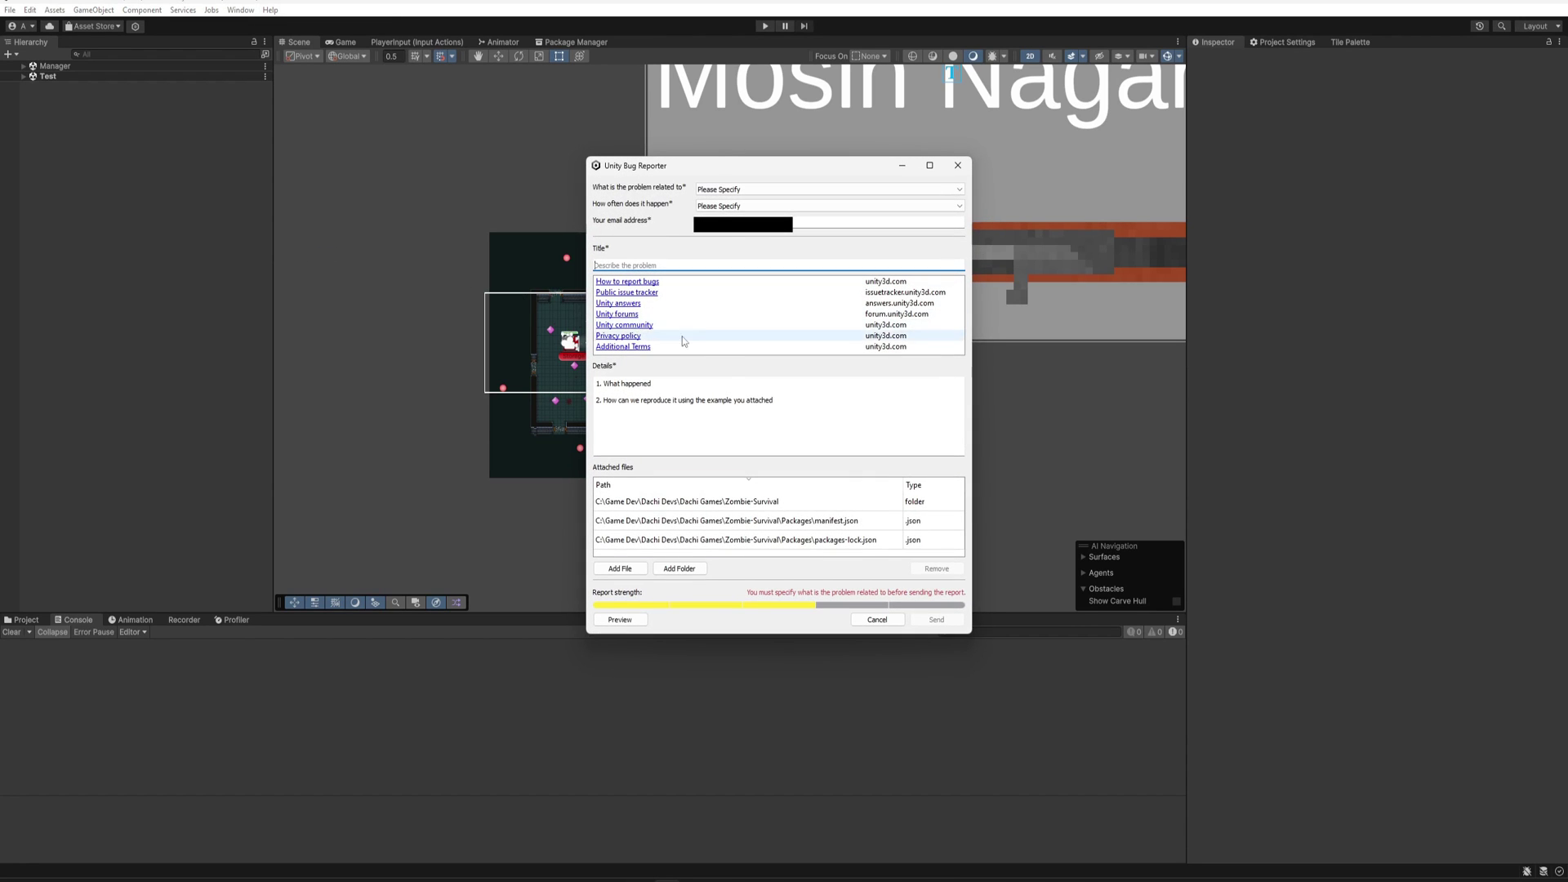
click(748, 189)
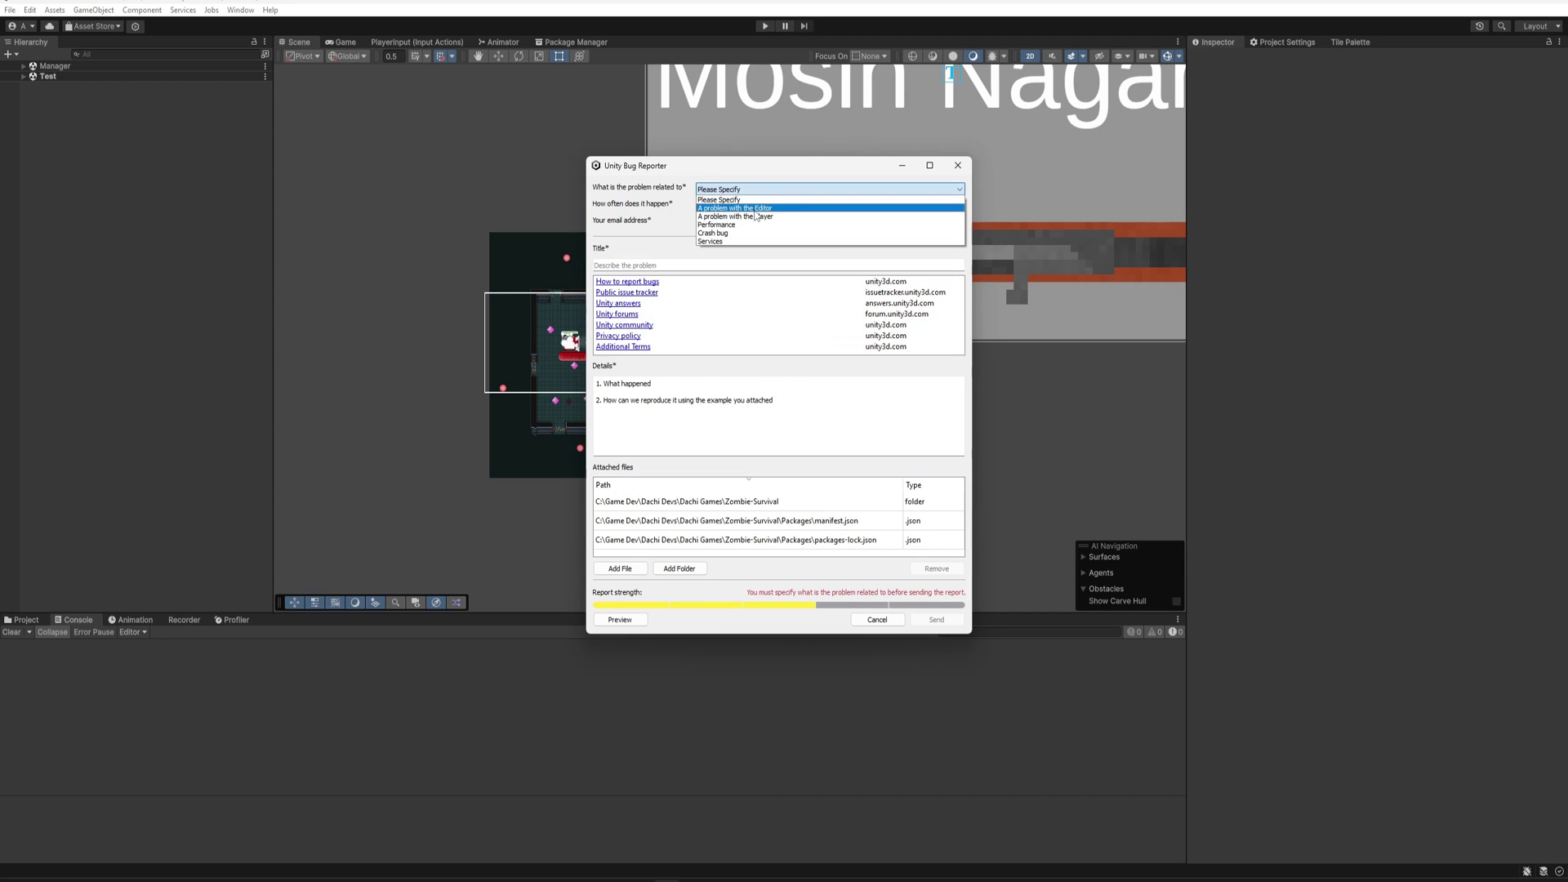
click(752, 224)
click(752, 211)
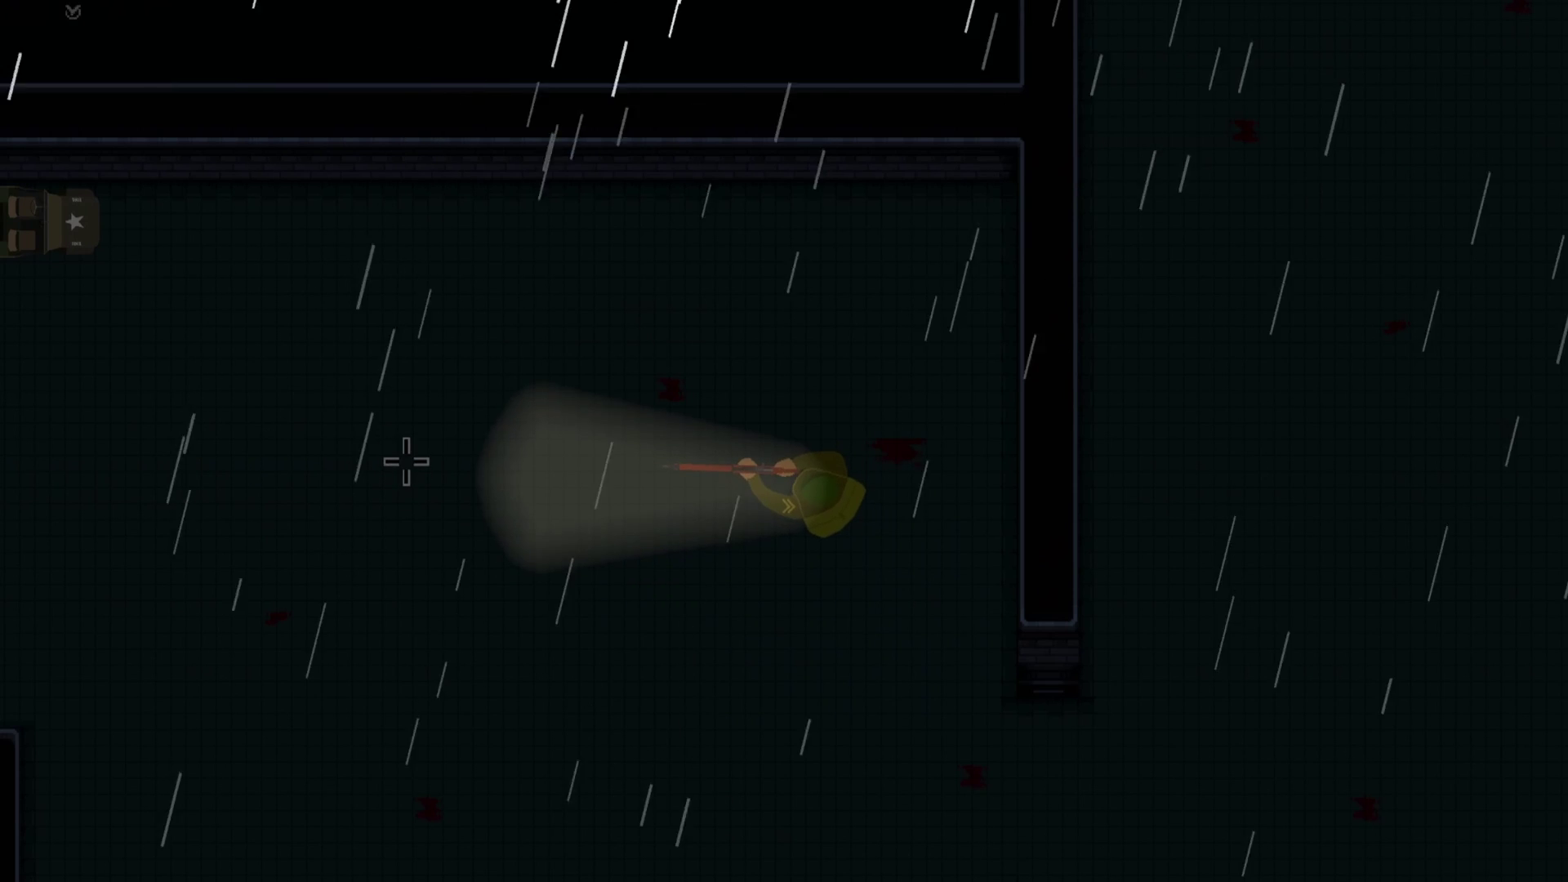
Move the survivor around the rainy level with the W, D, A and S keys.
key(w)
key(d)
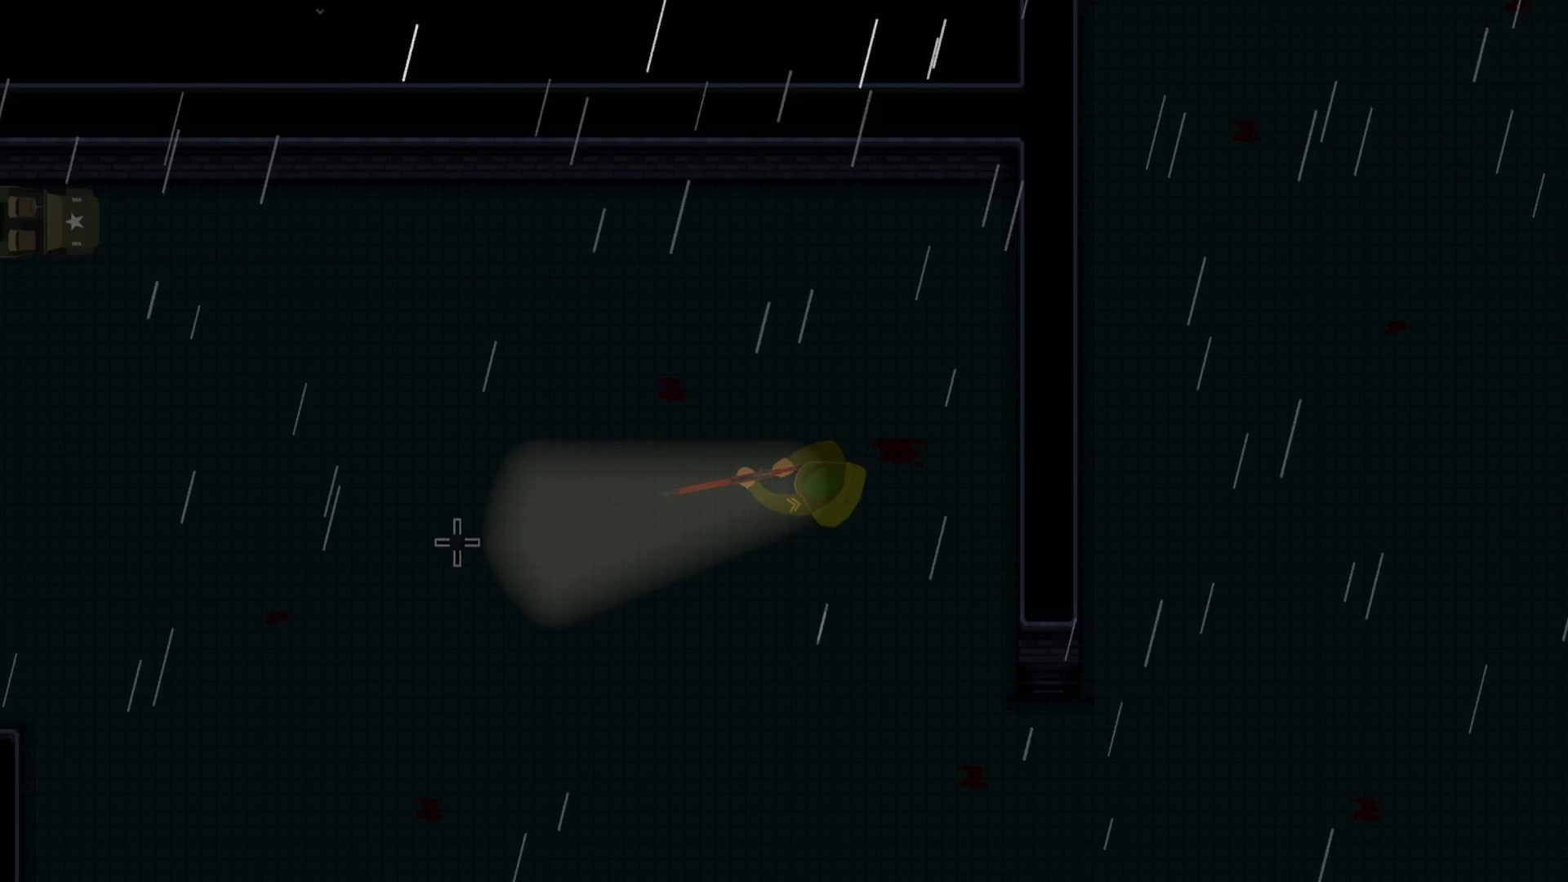
key(a)
key(s)
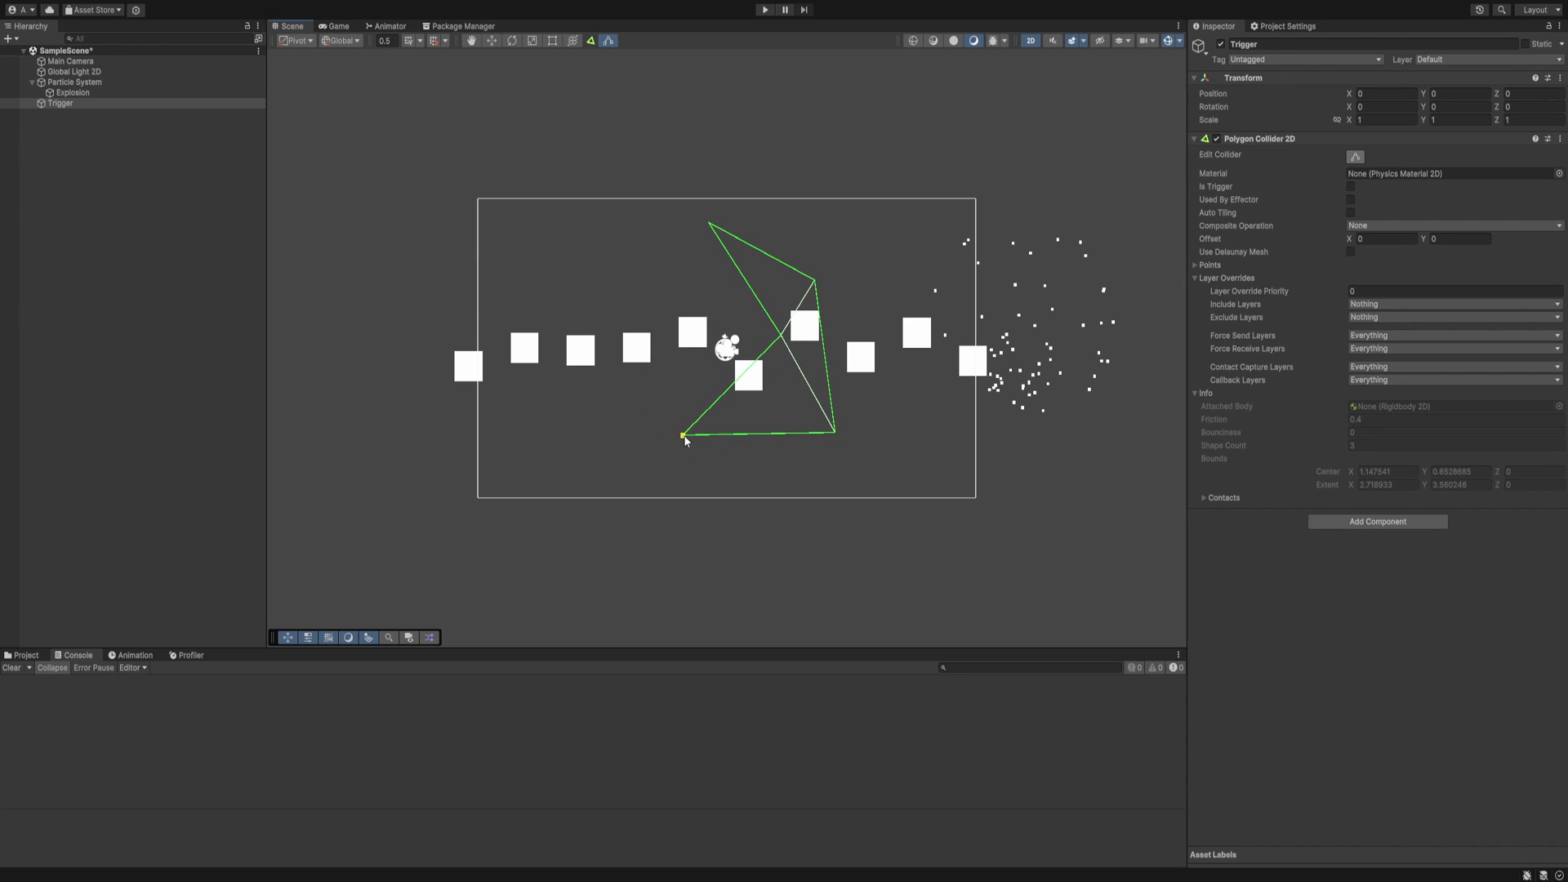
Enable the Particle System's Triggers module with Inside and Outside set to Callback.
click(75, 82)
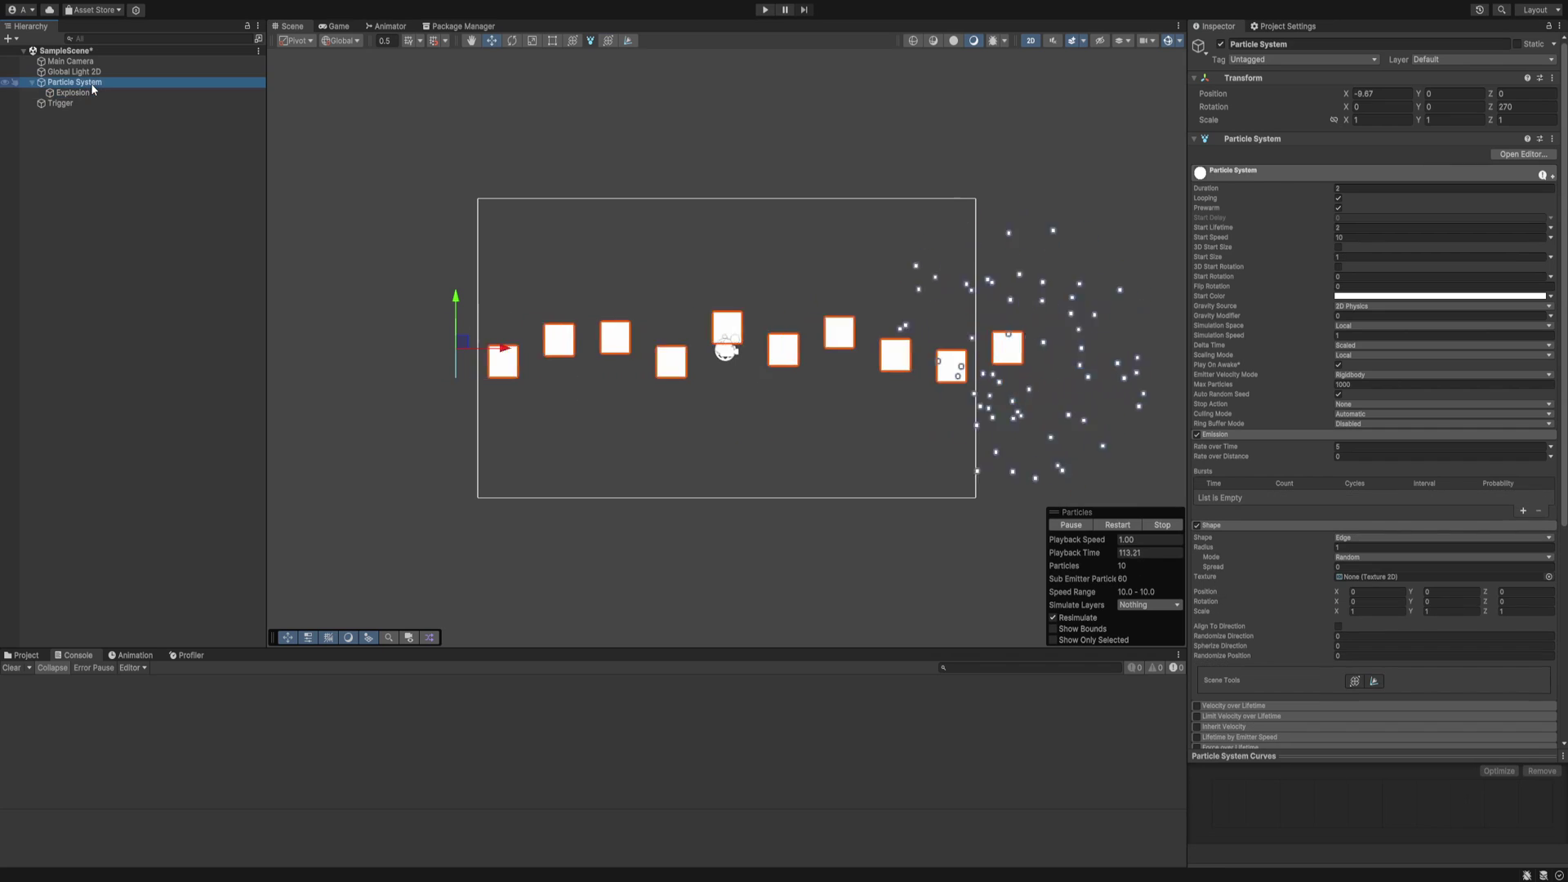
scroll(1274, 502, down, 10)
click(1197, 540)
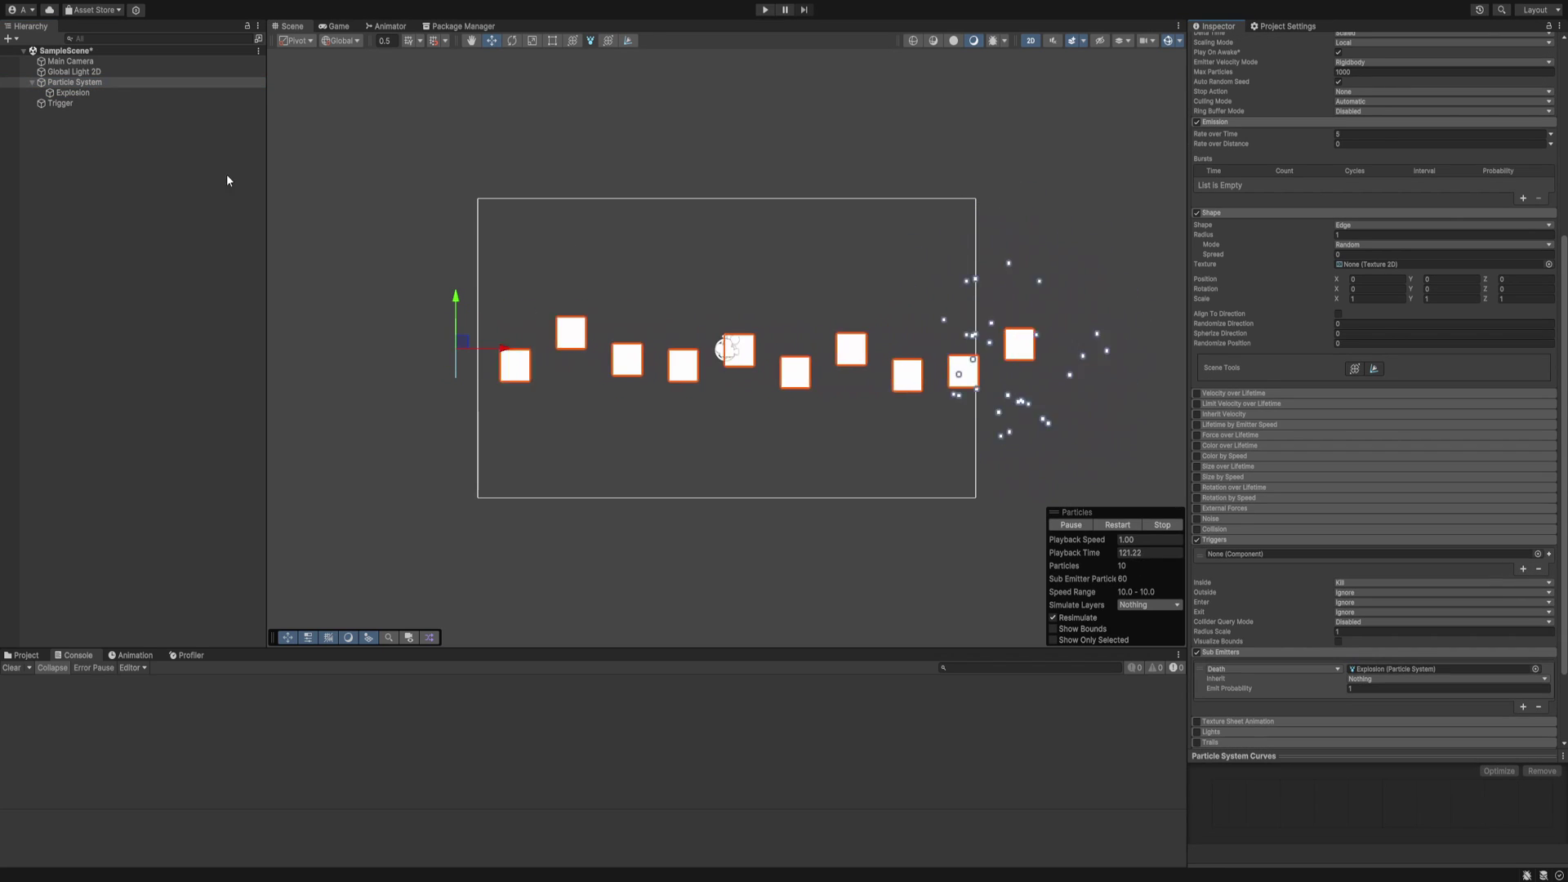
click(1389, 582)
click(1356, 593)
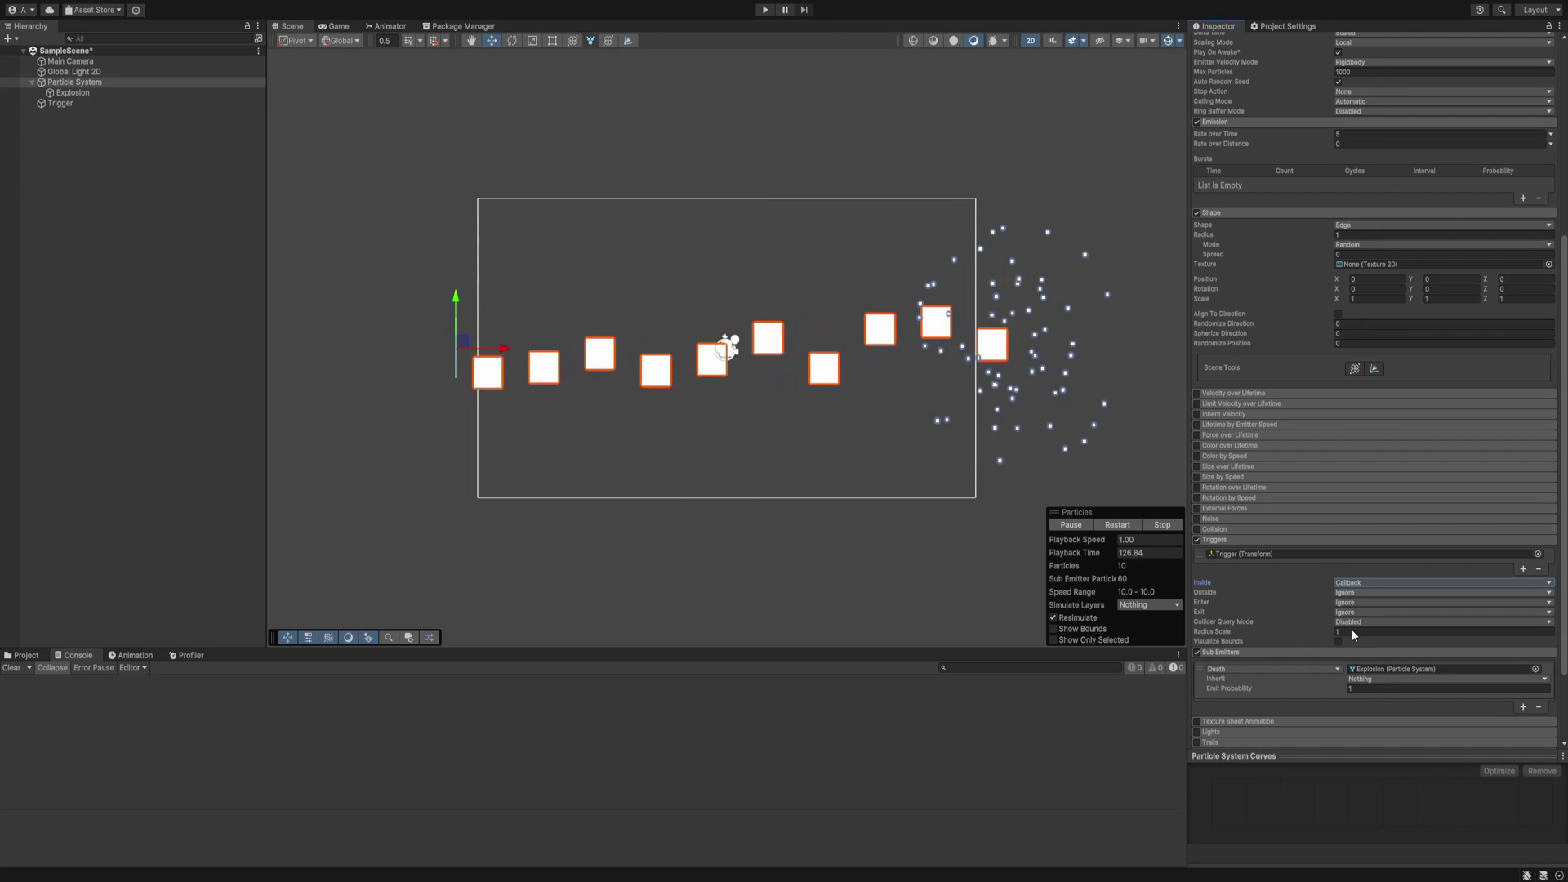
click(1352, 592)
click(1350, 611)
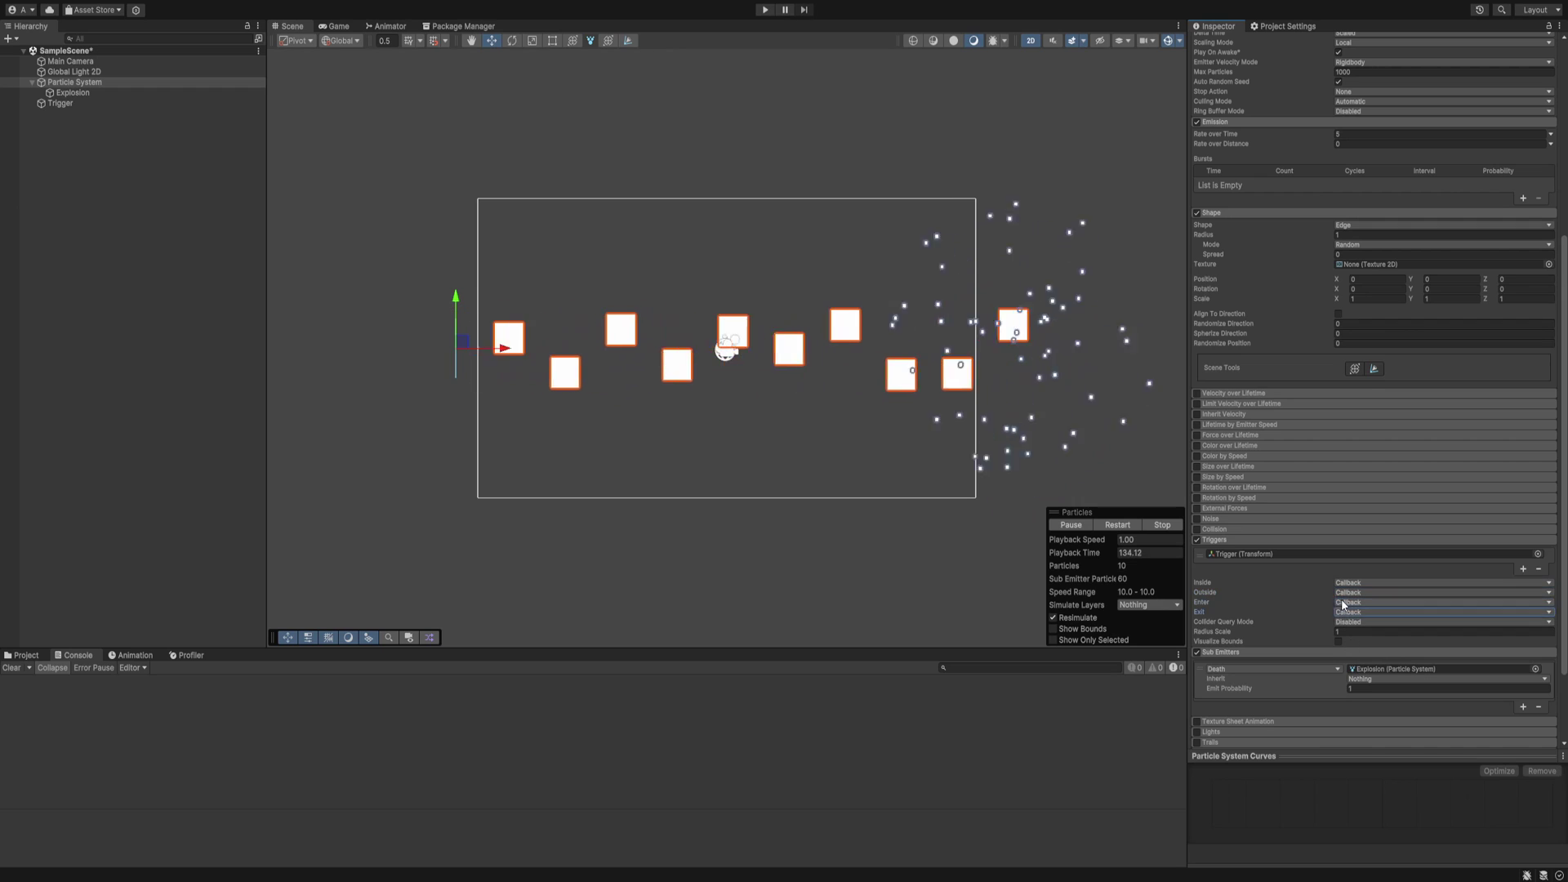
Reselect Particle System, enter Play mode, and clear the Render Graph warning from the Console.
click(29, 630)
click(23, 655)
drag(273, 637, 278, 41)
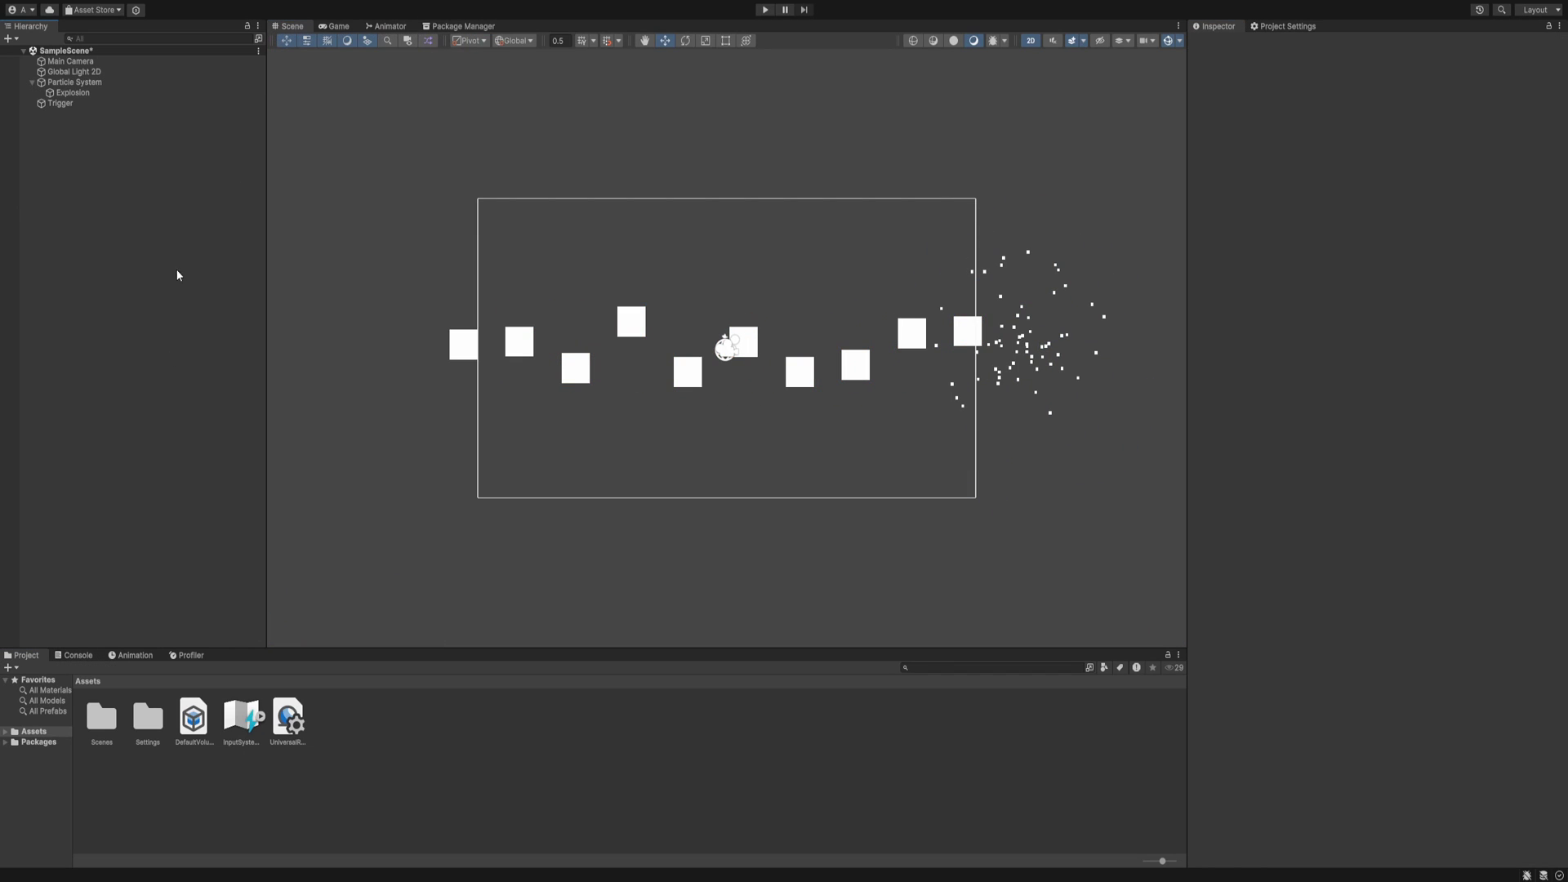
click(643, 330)
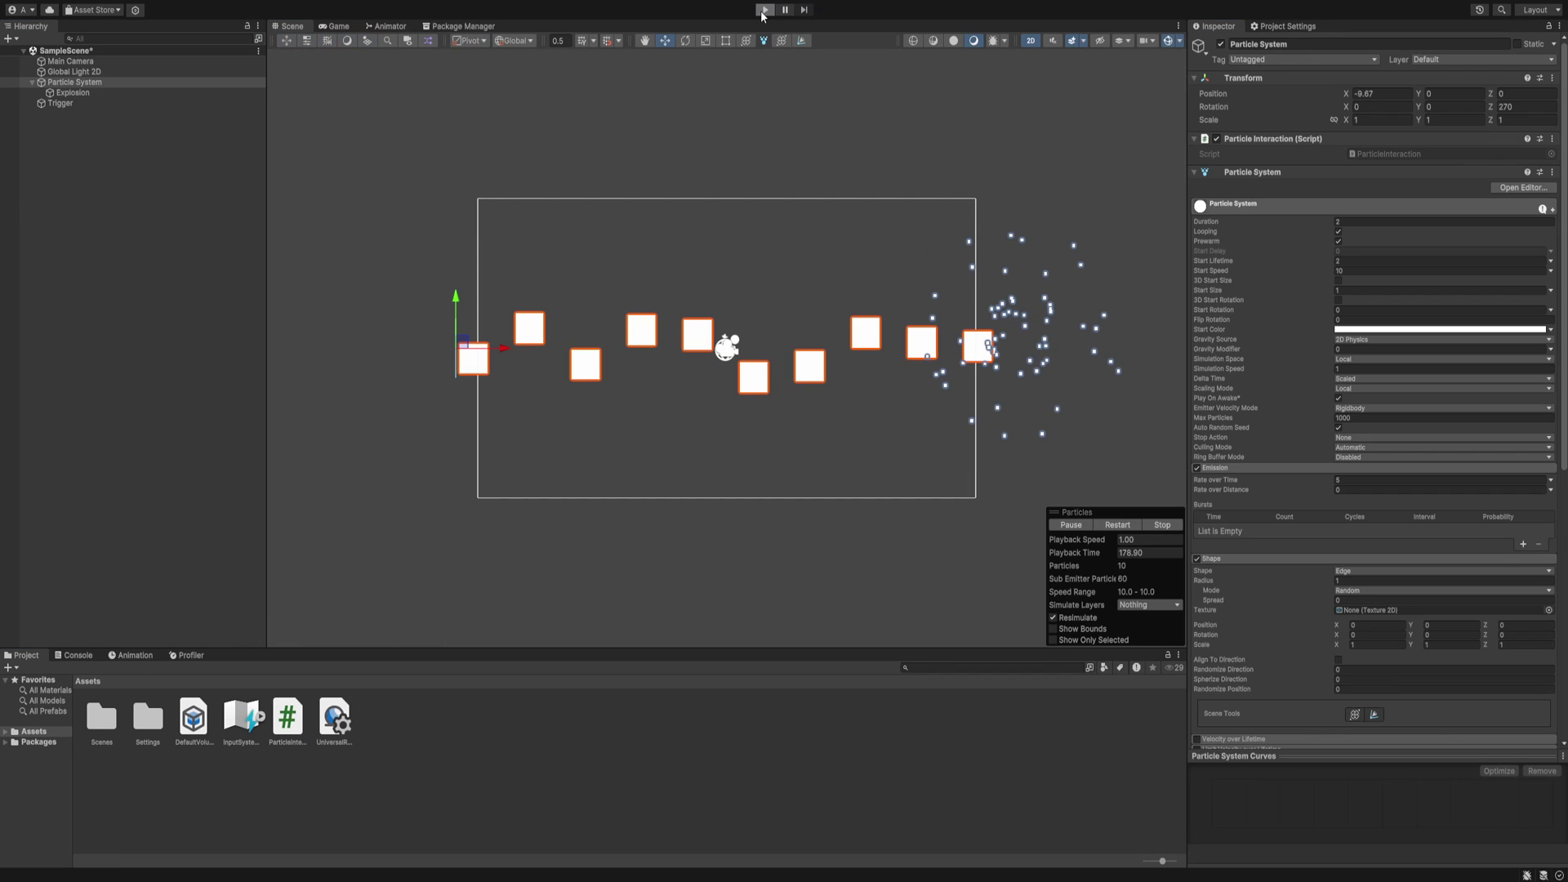
key(ctrl+p)
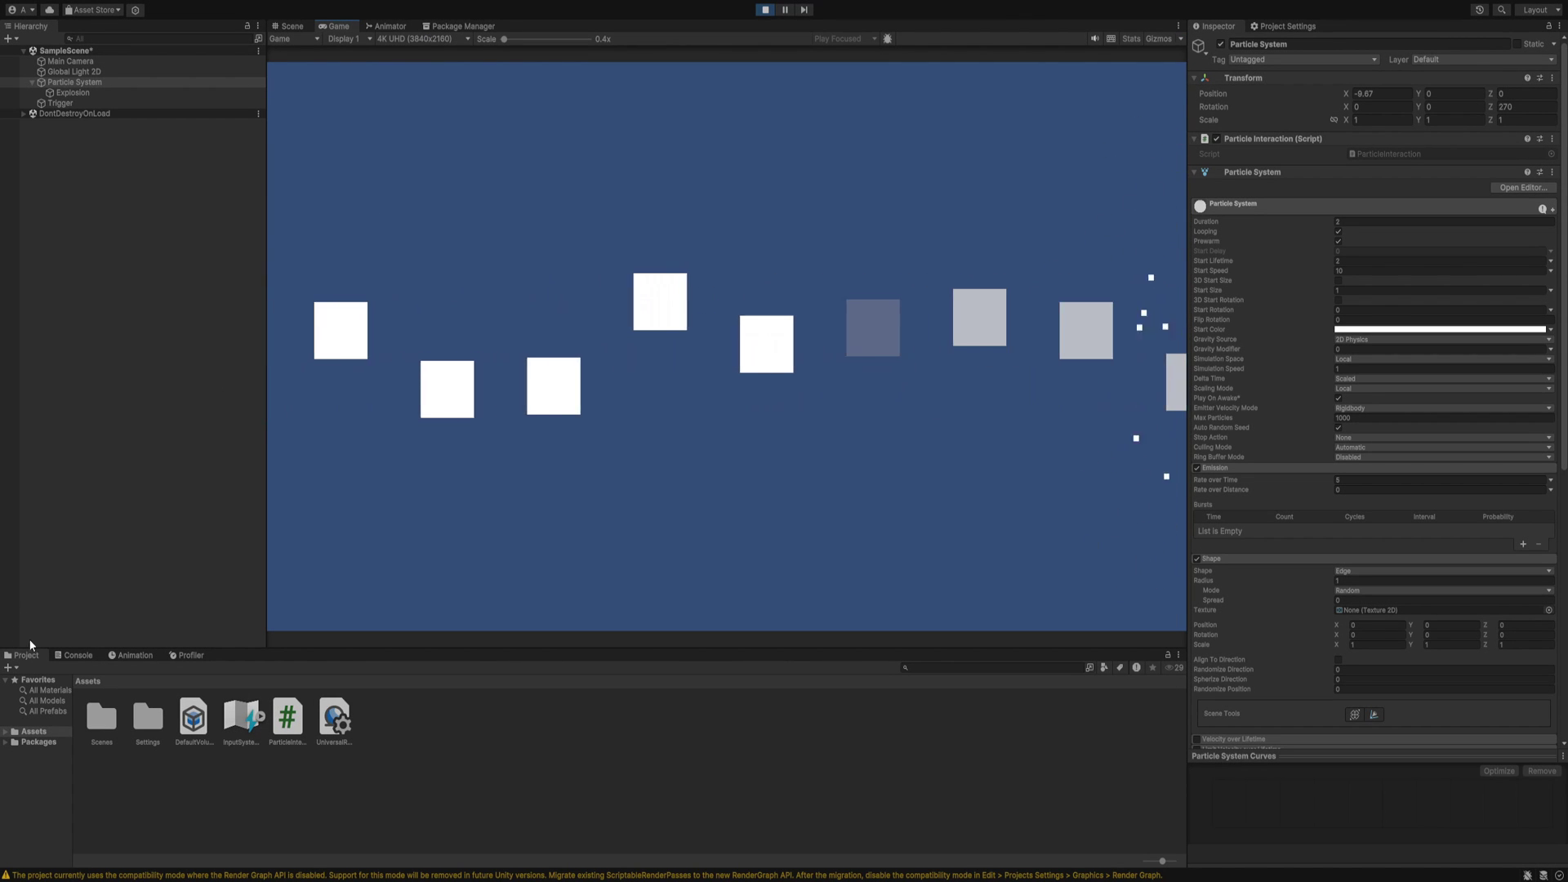
click(62, 657)
click(11, 667)
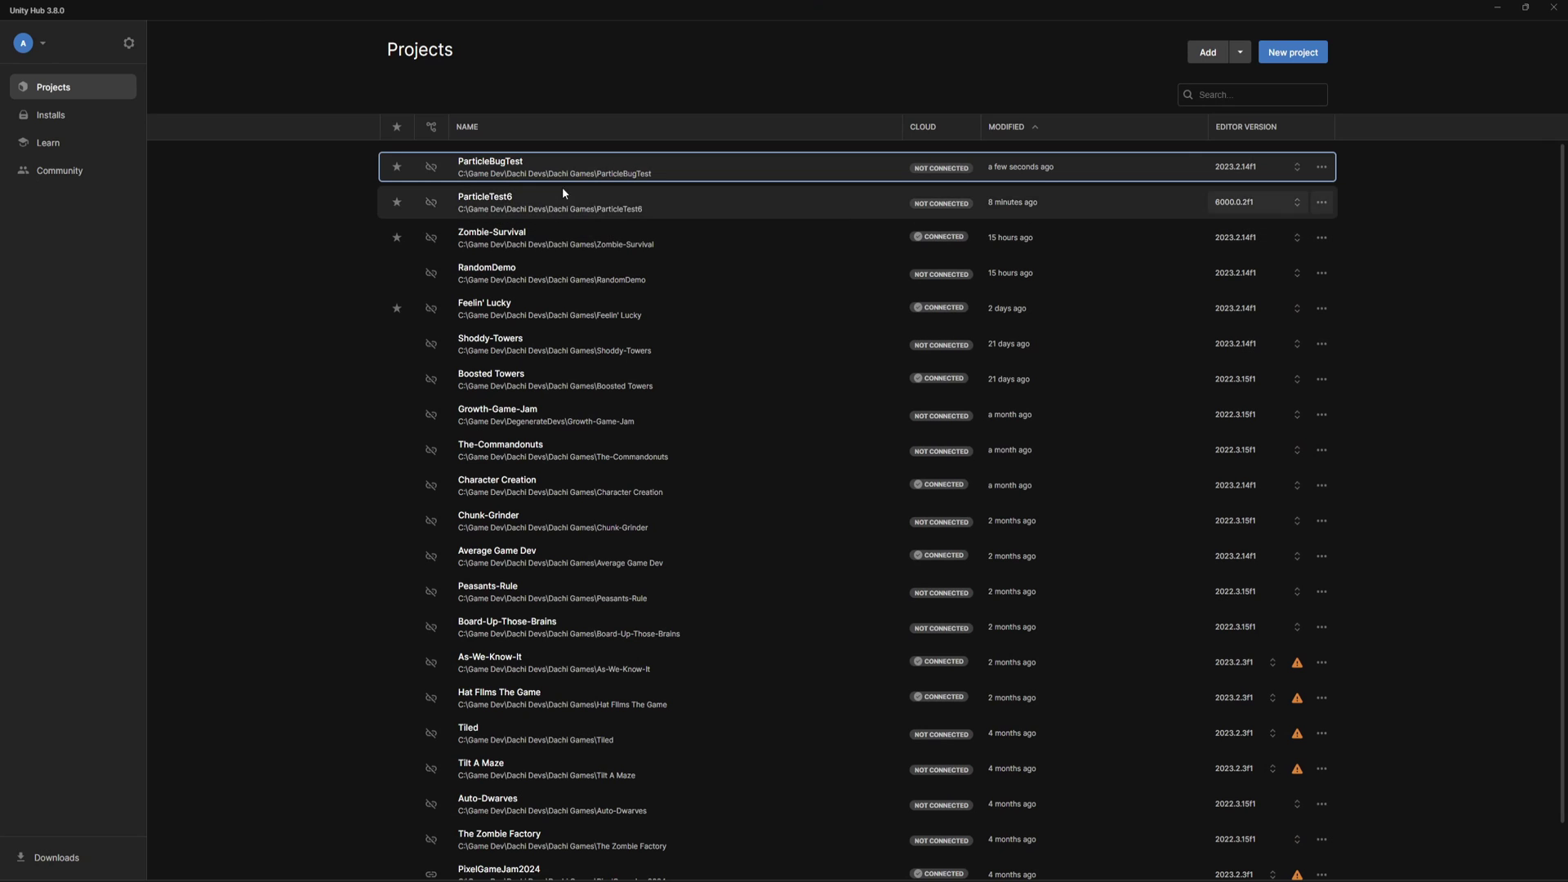
Set ParticleBugTest's editor version to 6000.0.2f1 and confirm the version change.
click(1250, 167)
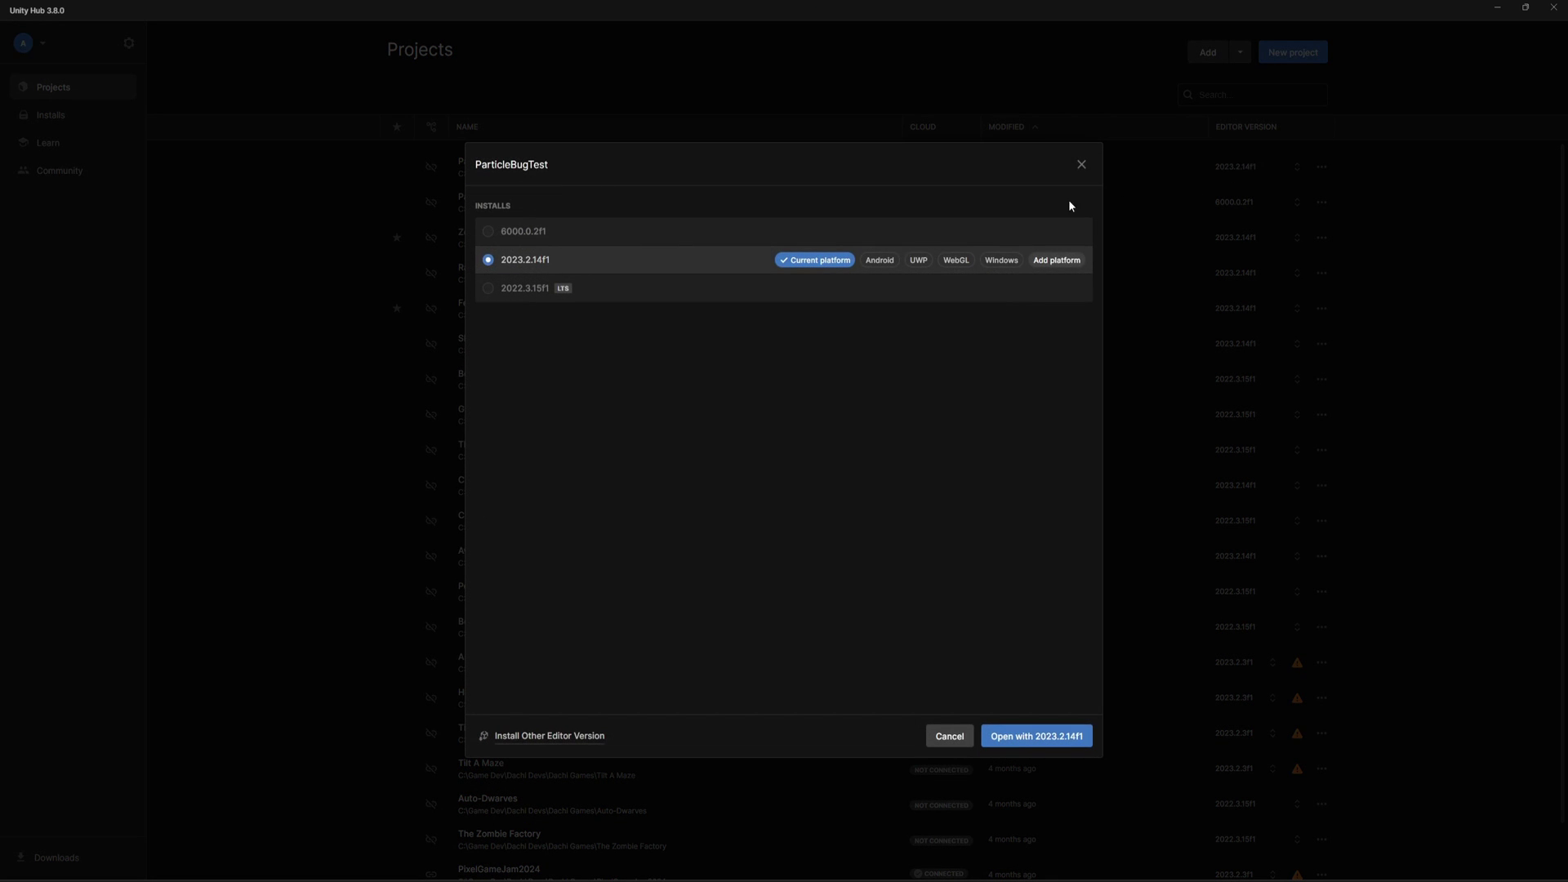
click(487, 233)
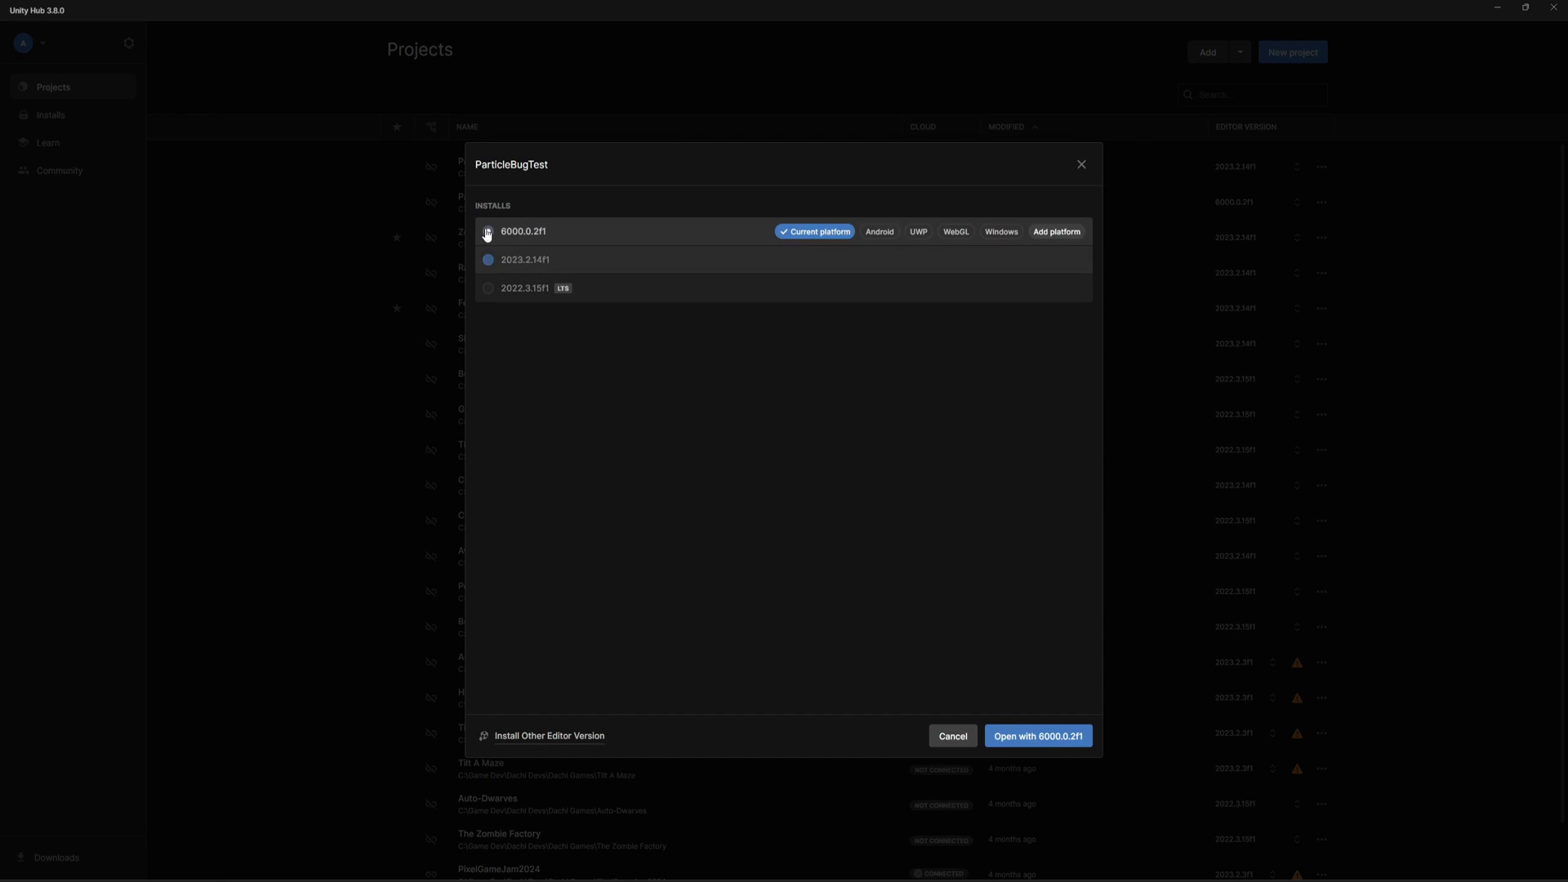
click(1034, 738)
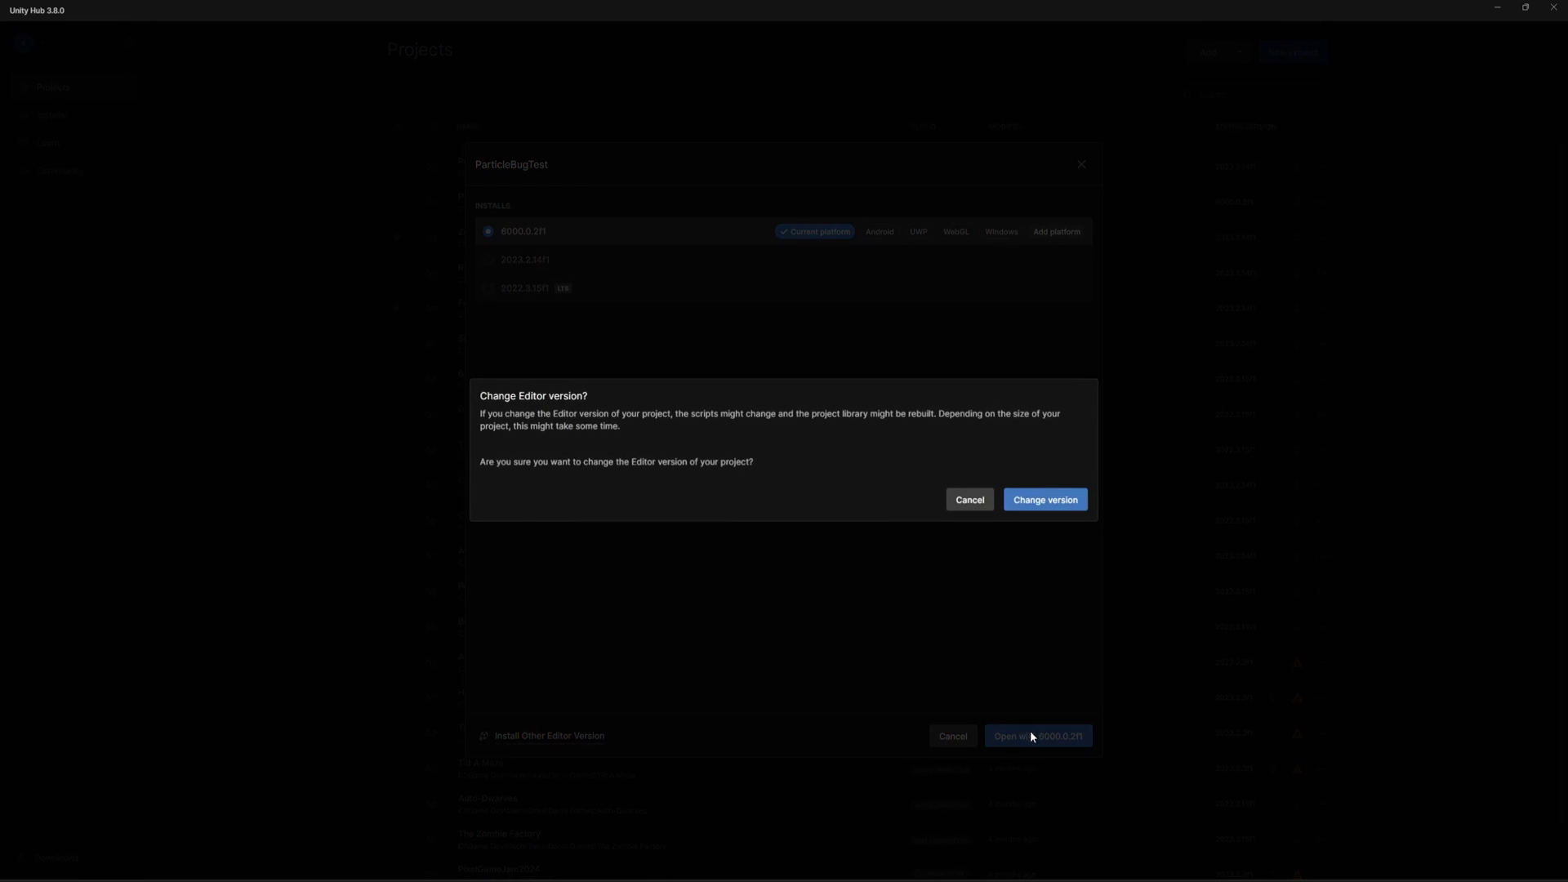
click(1045, 501)
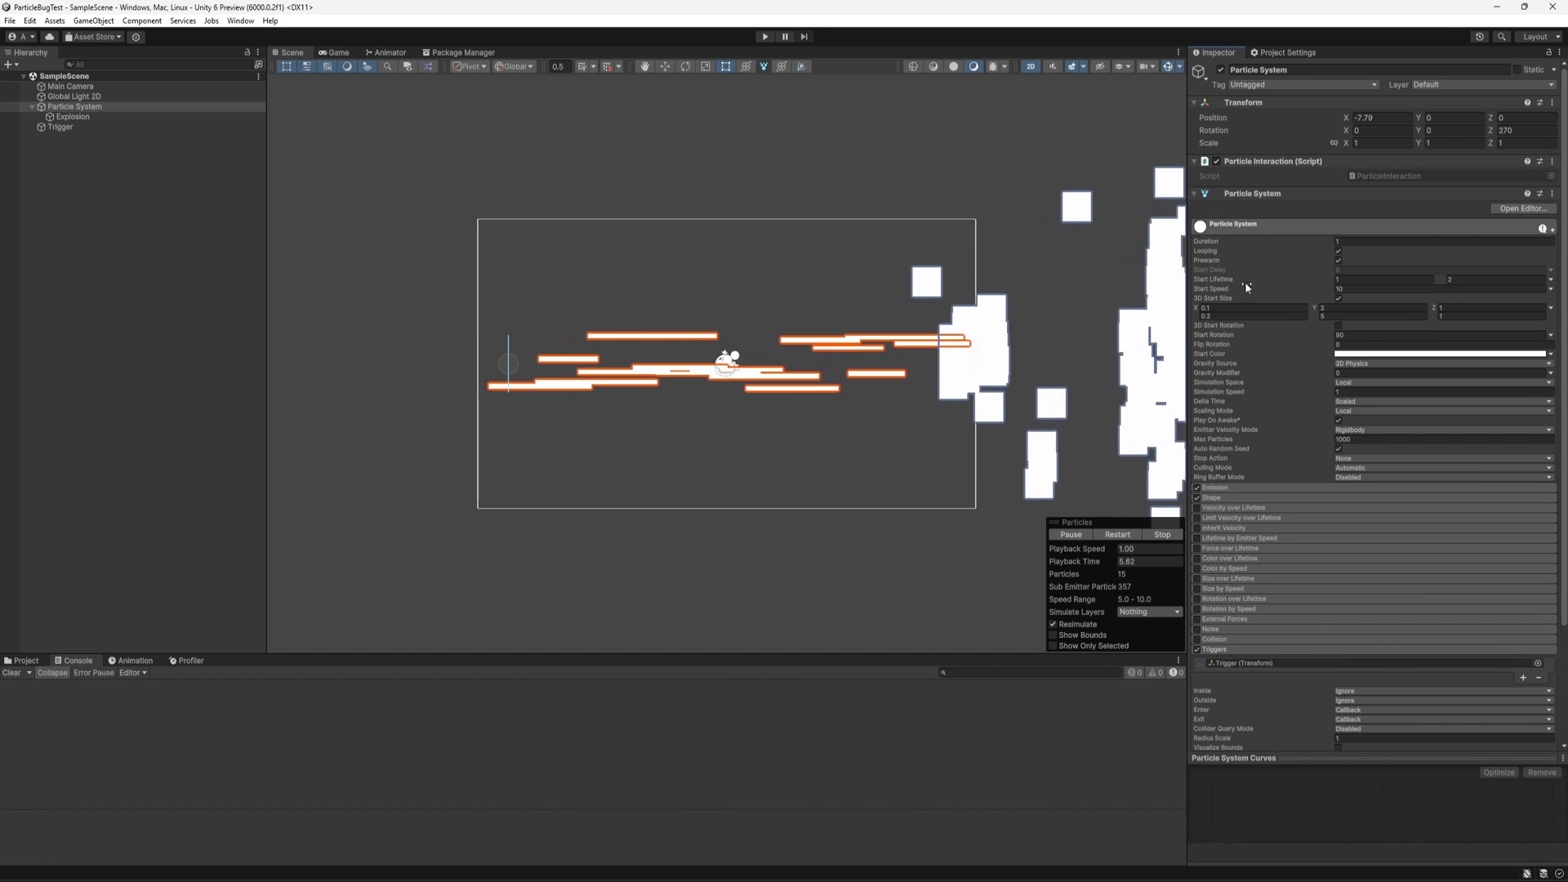
Play the upgraded scene, then uncheck Render Graph Compatibility Mode in Project Settings > Graphics.
click(763, 35)
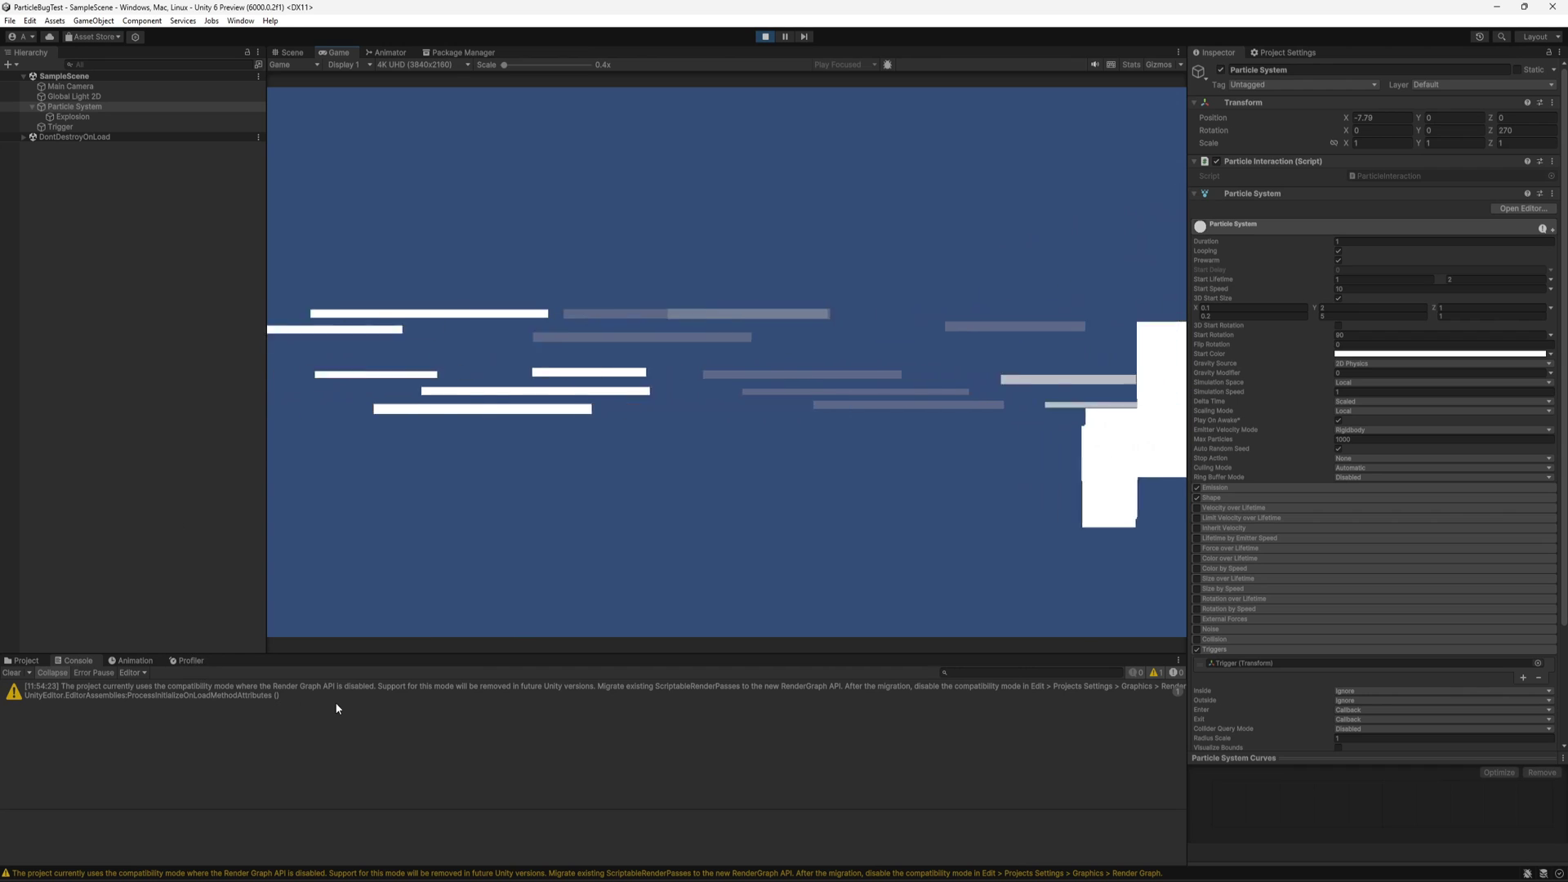
click(30, 20)
click(70, 391)
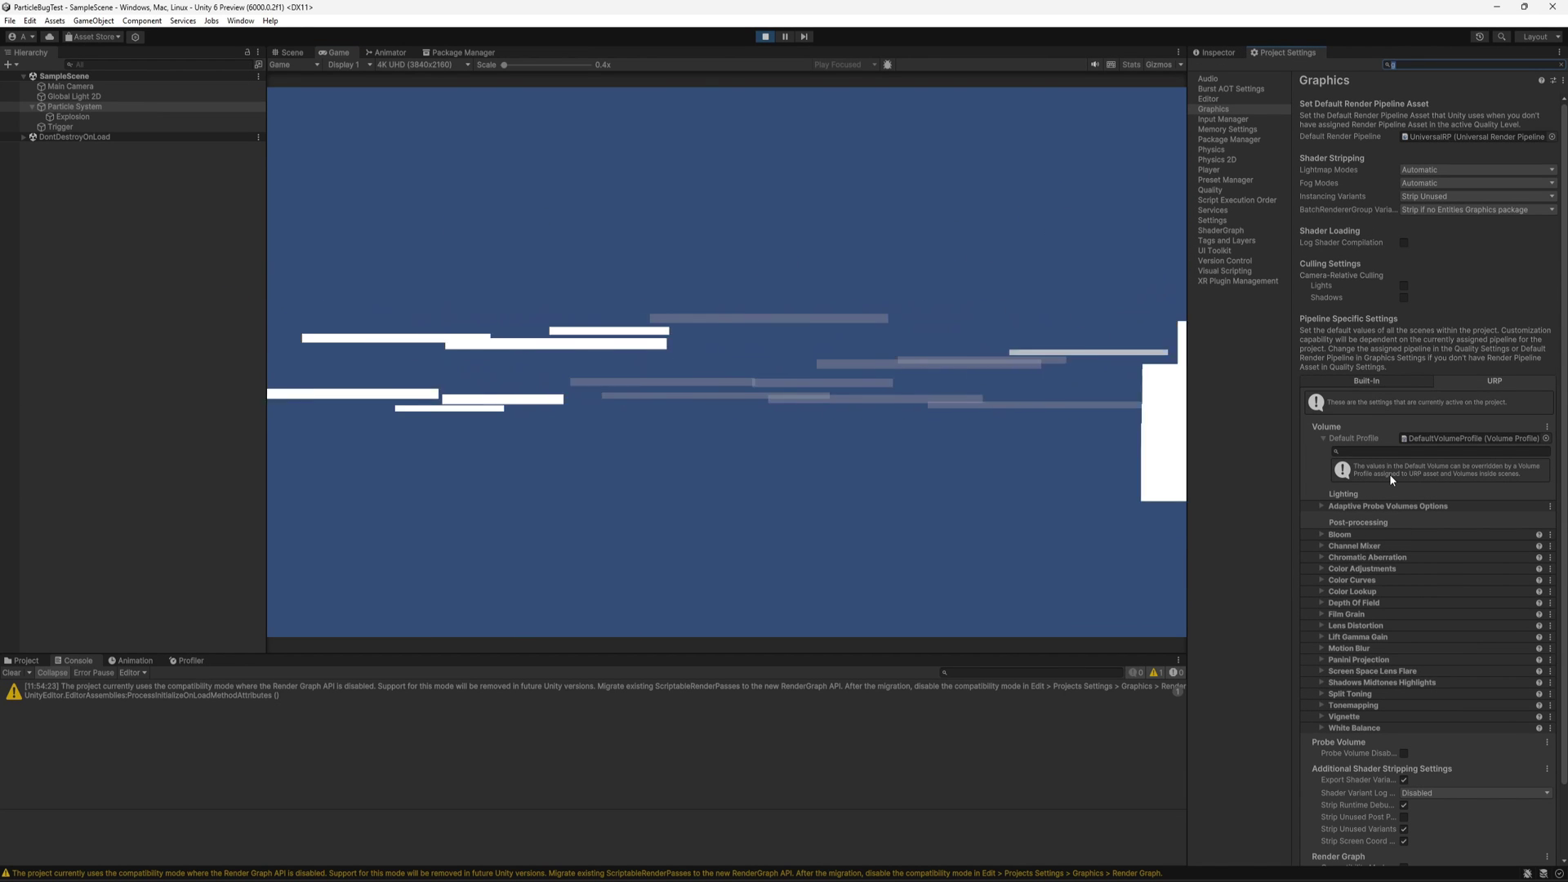
scroll(1389, 474, down, 3)
click(1404, 787)
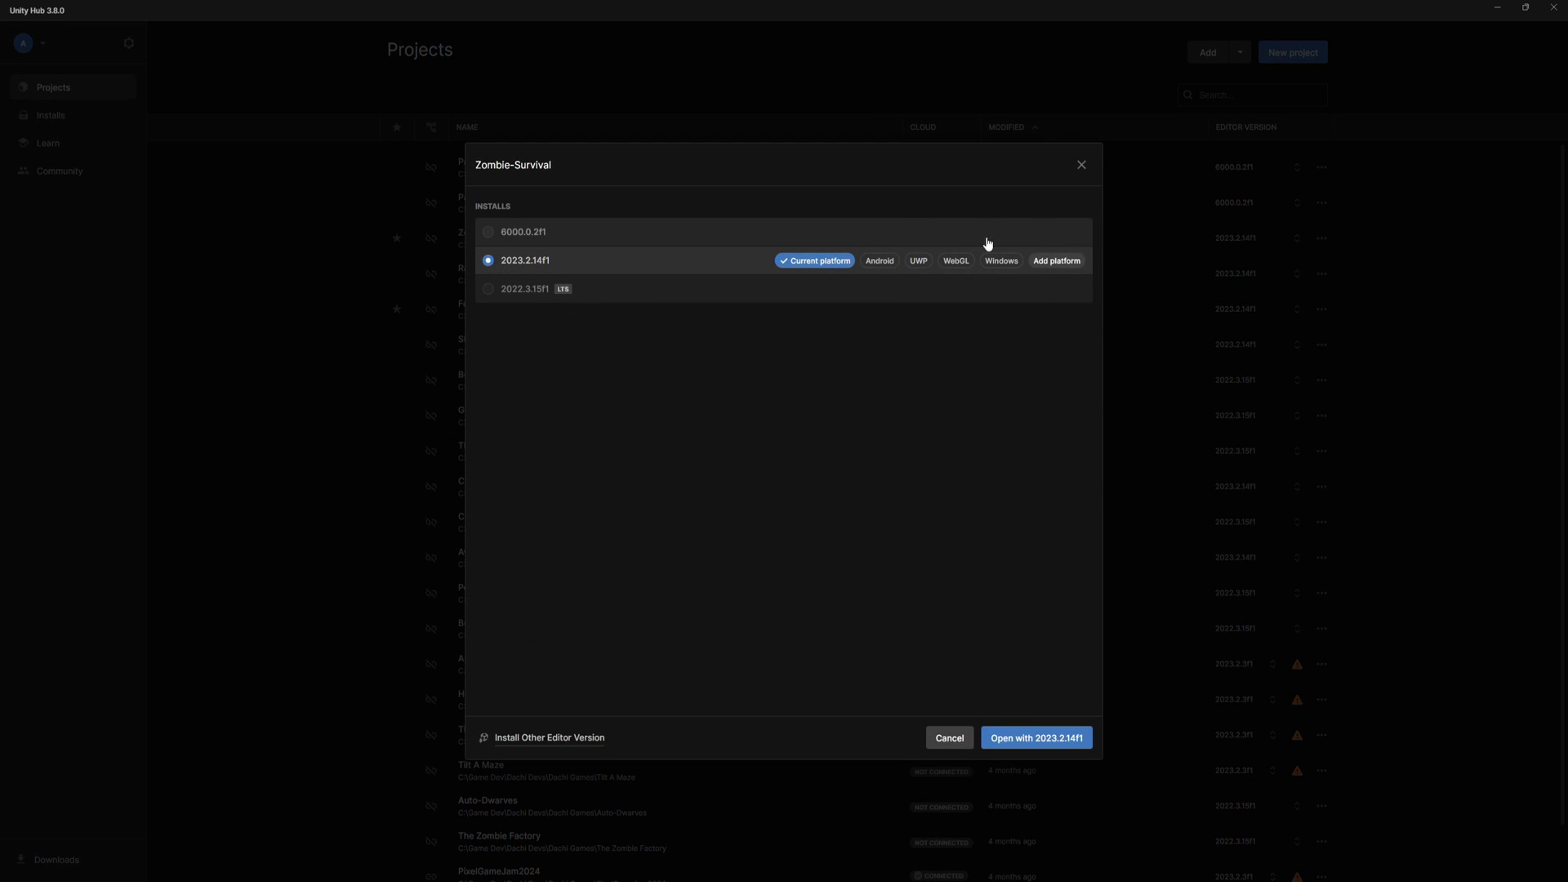
Switch Zombie-Survival to editor 6000.0.2f1 and confirm the version change.
click(987, 237)
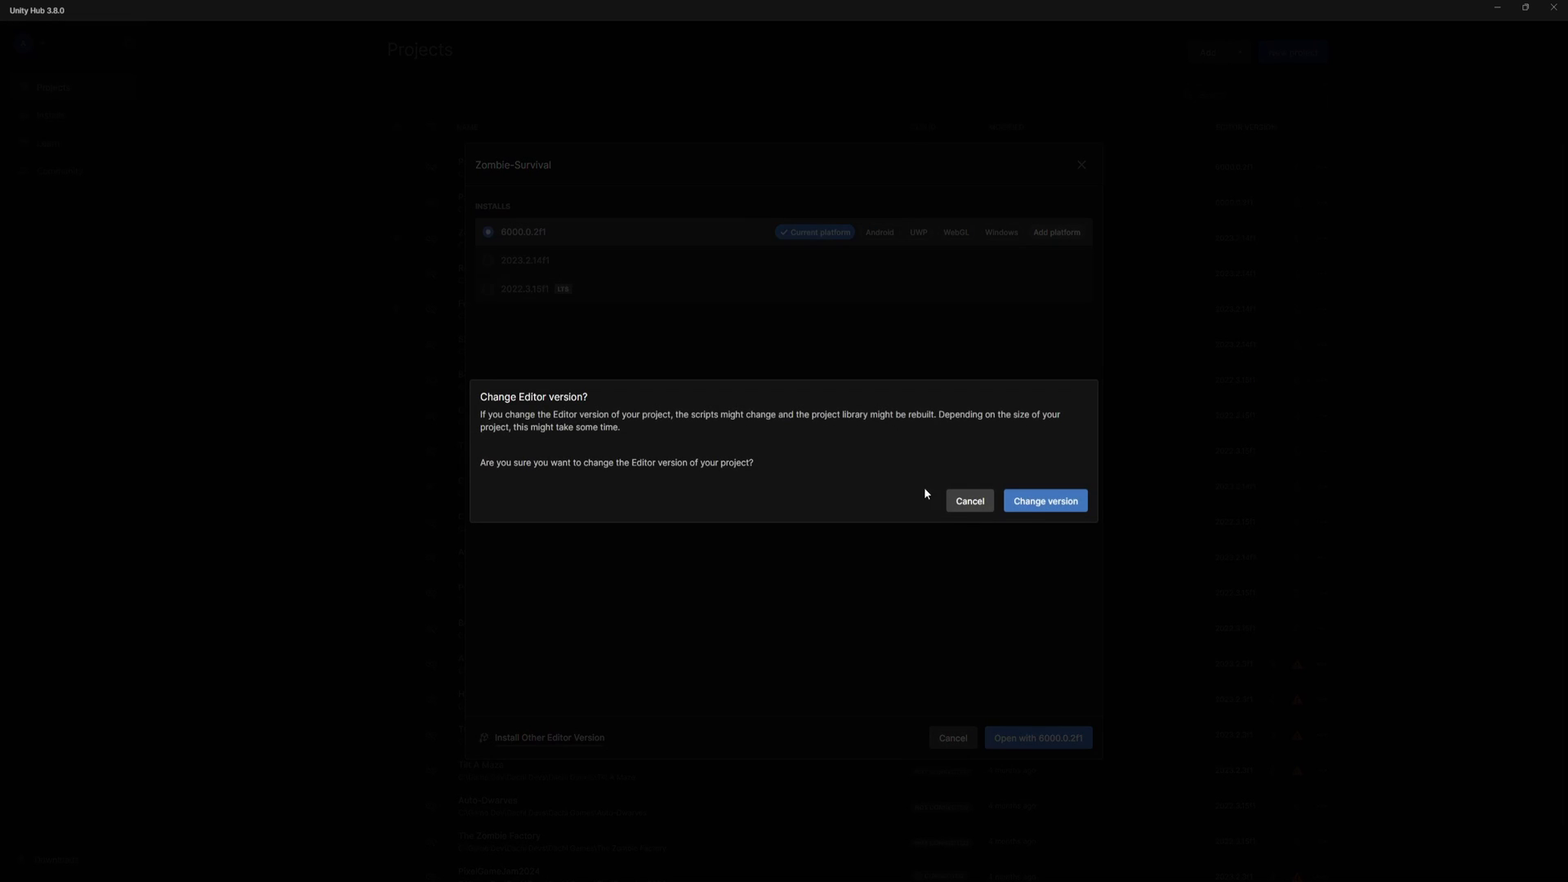
click(1039, 502)
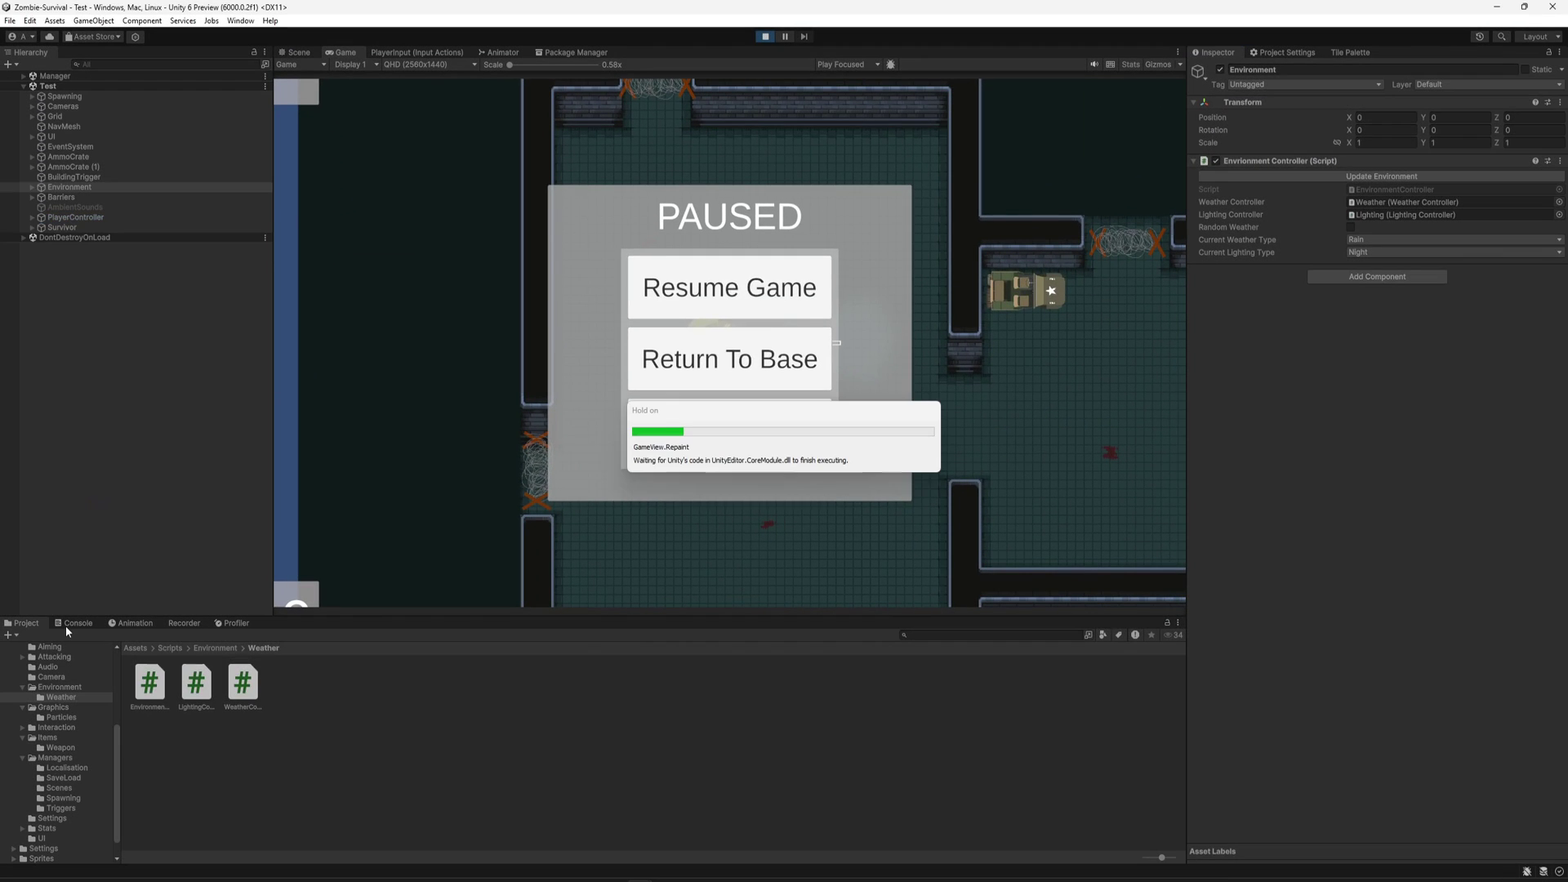
Back in Unity, show the Console messages.
click(69, 624)
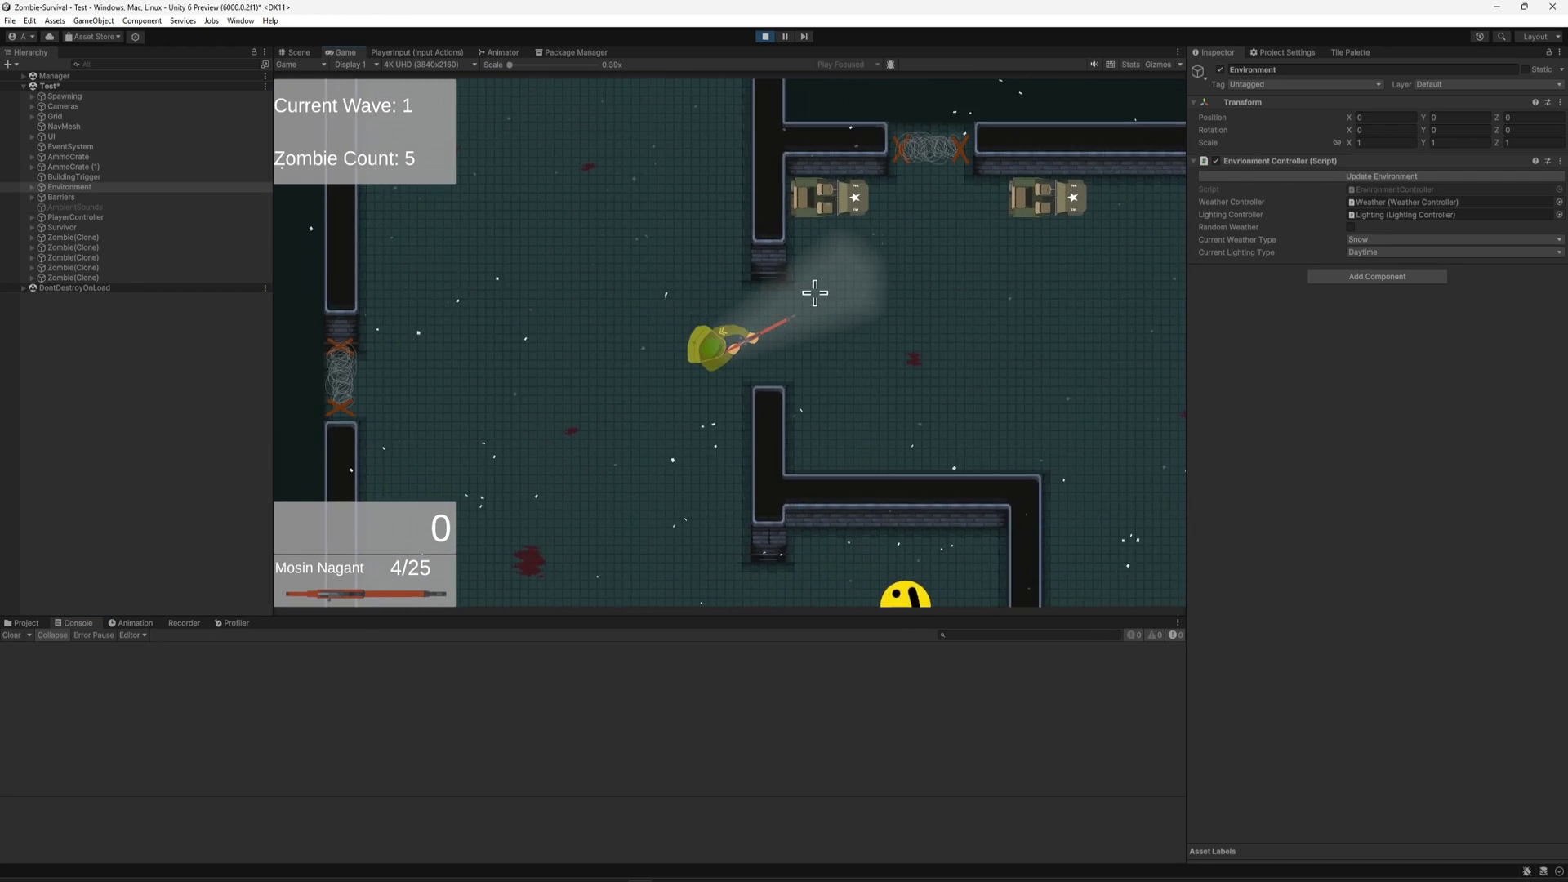
Walk the survivor through the snowy level with WASD and shoot two approaching zombies.
key(d)
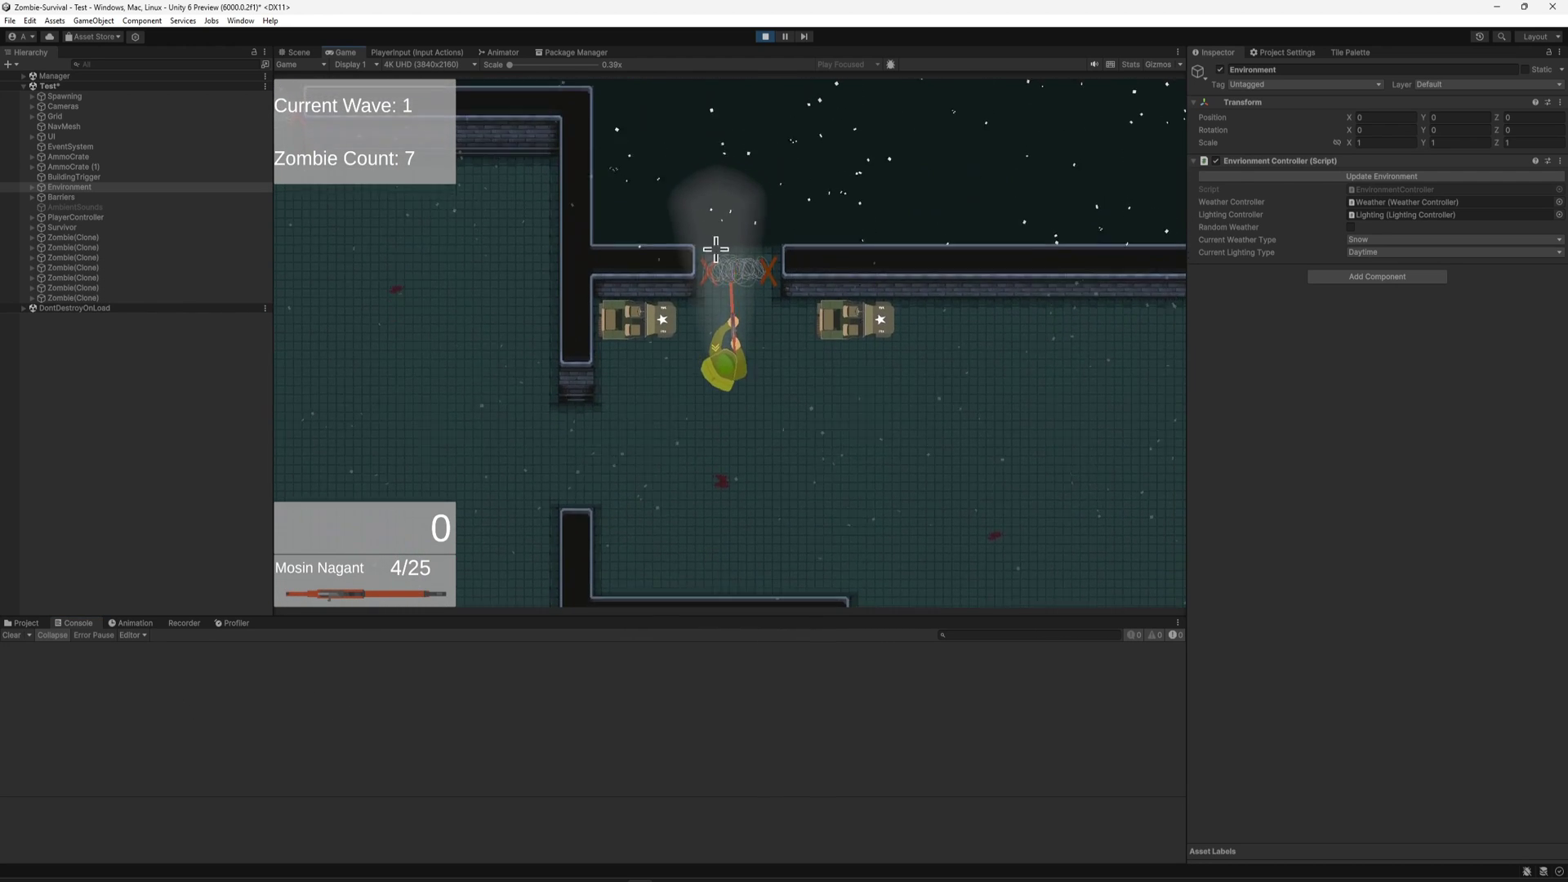
key(s)
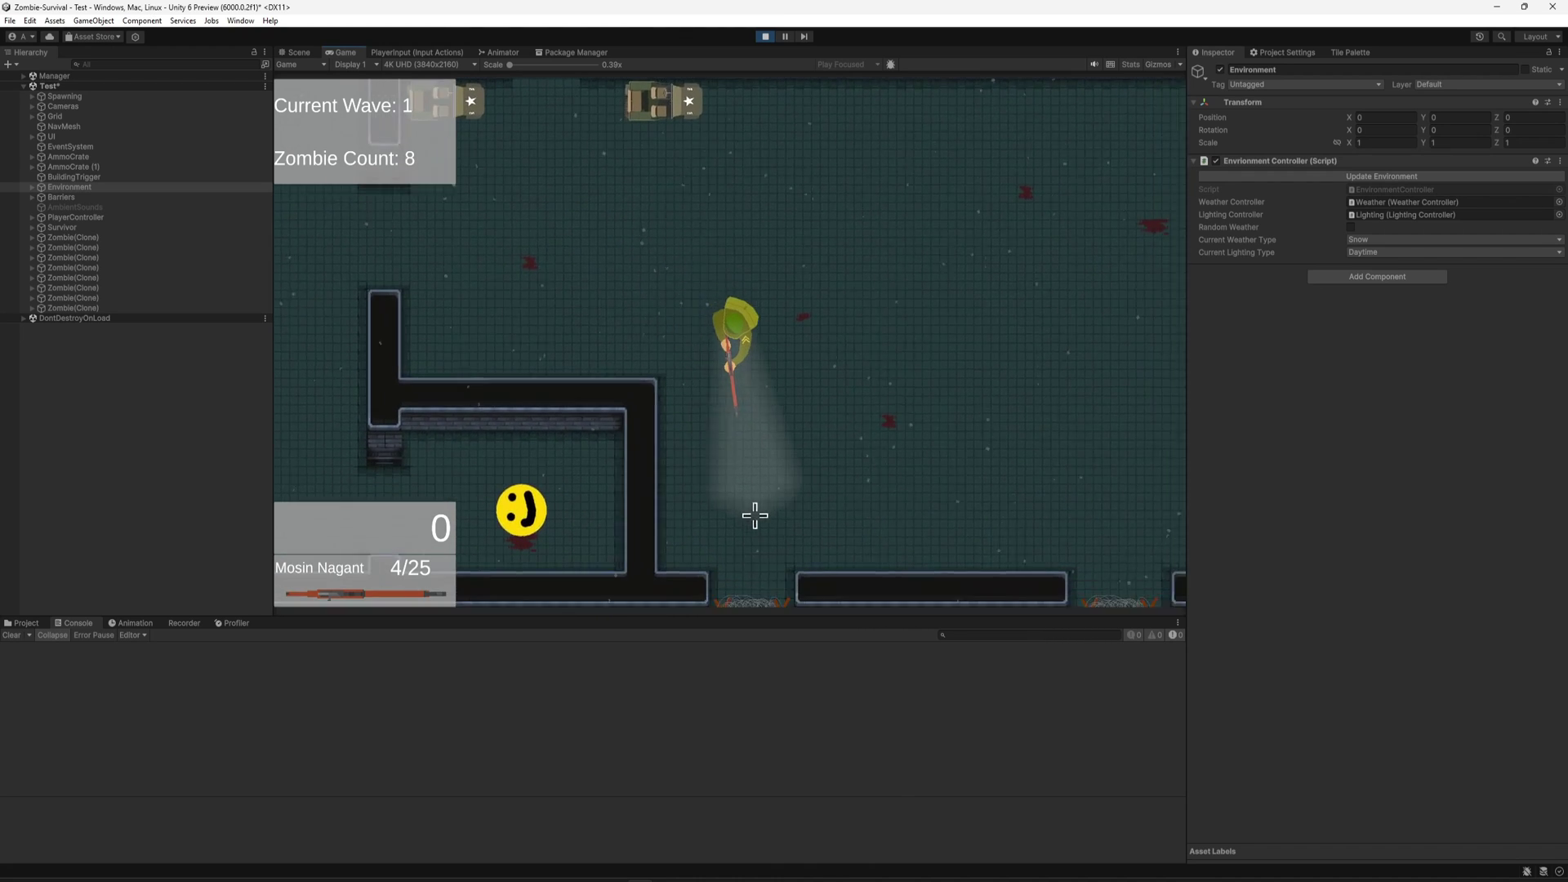
key(d)
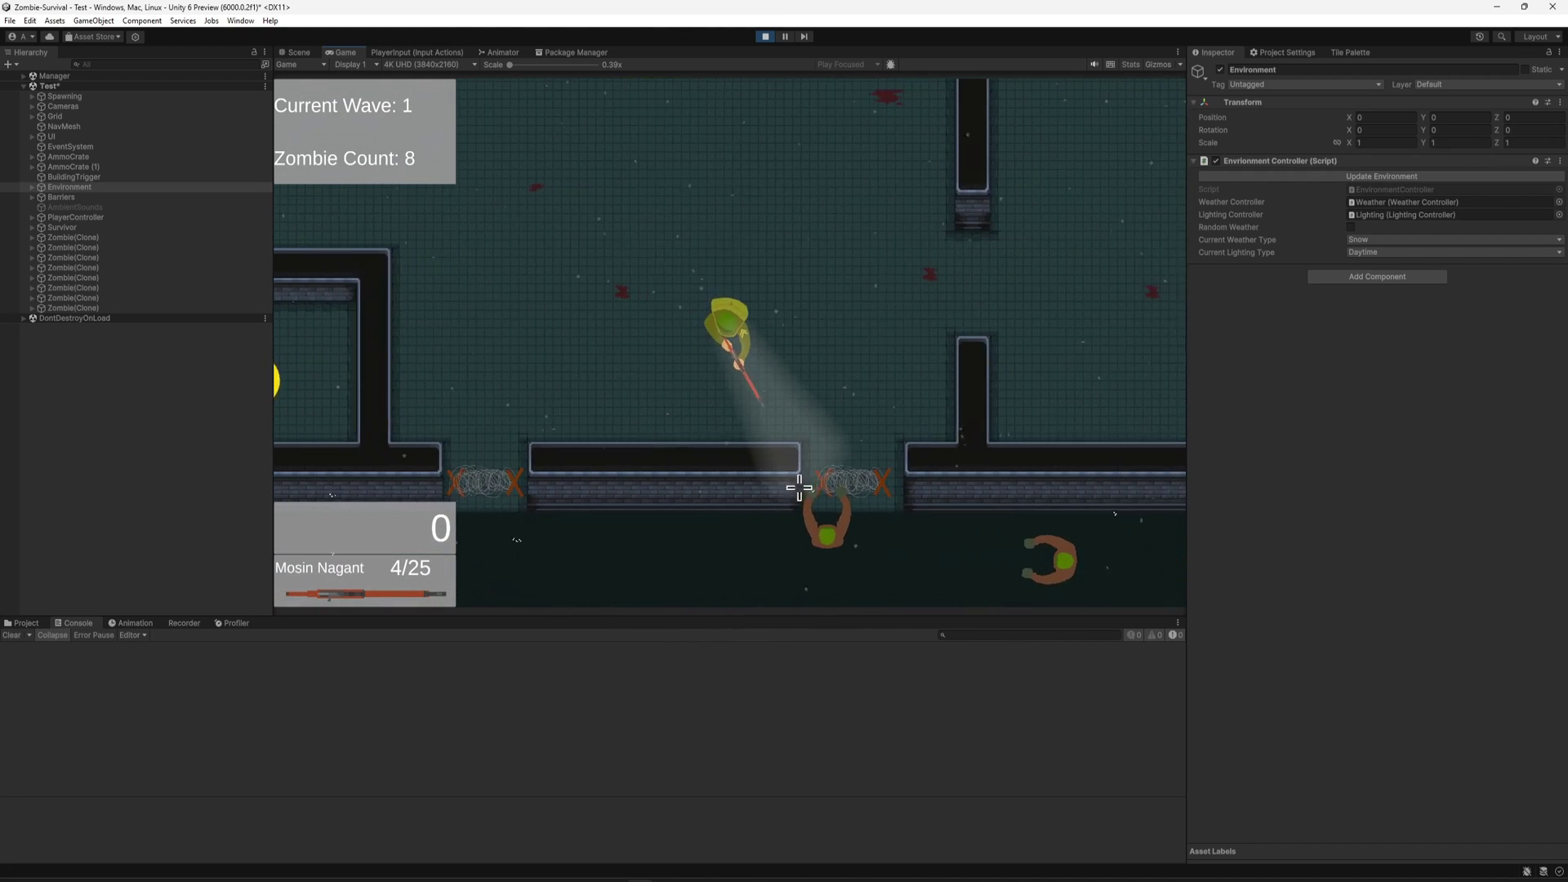
click(735, 515)
key(a)
click(864, 515)
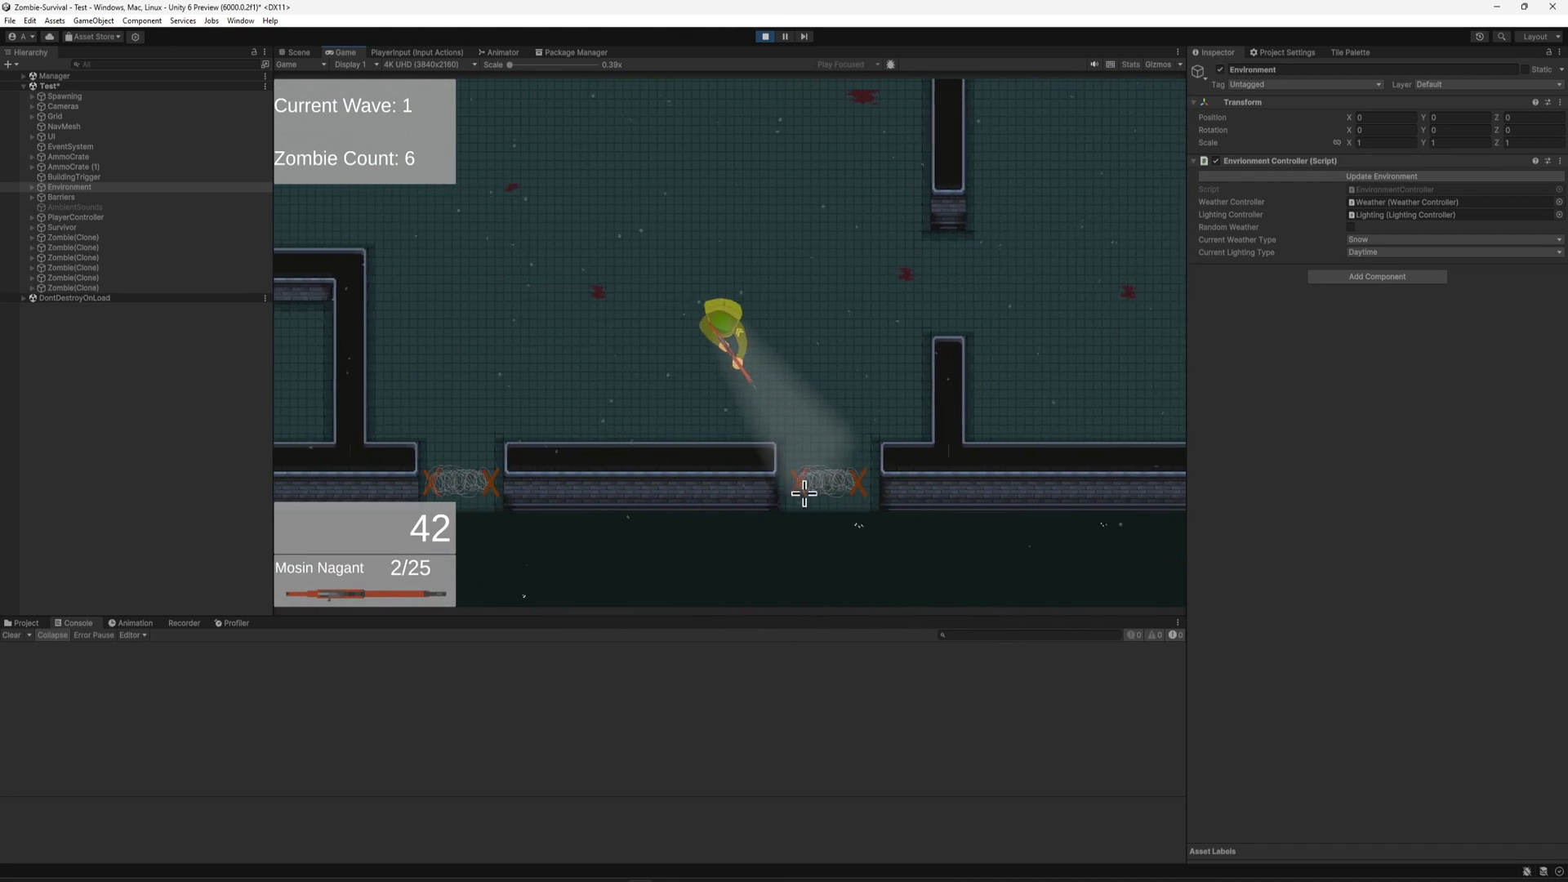
key(w)
key(w)
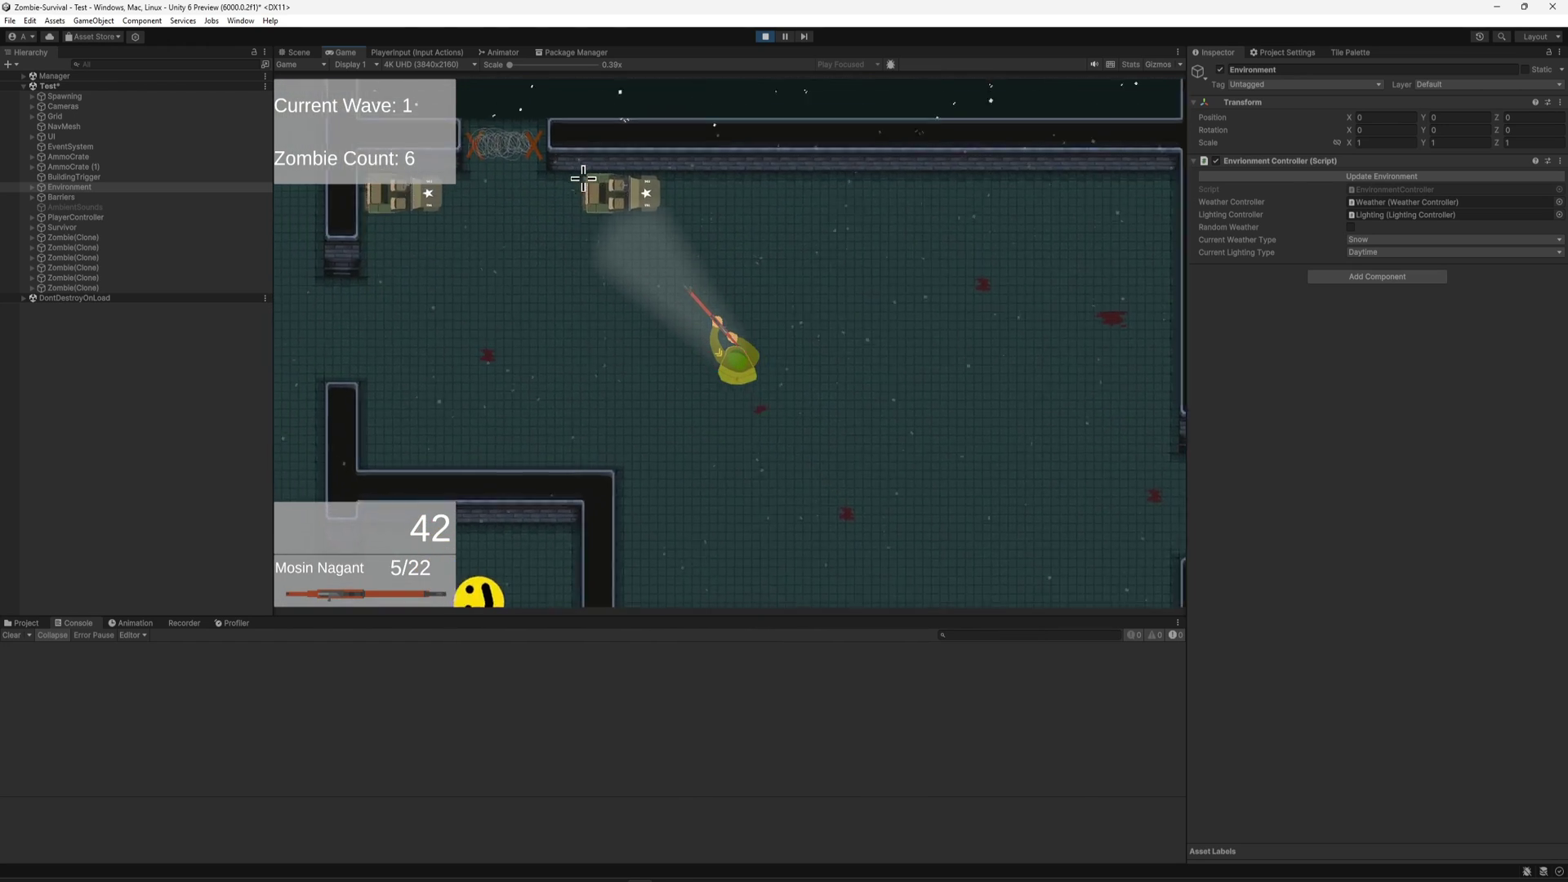